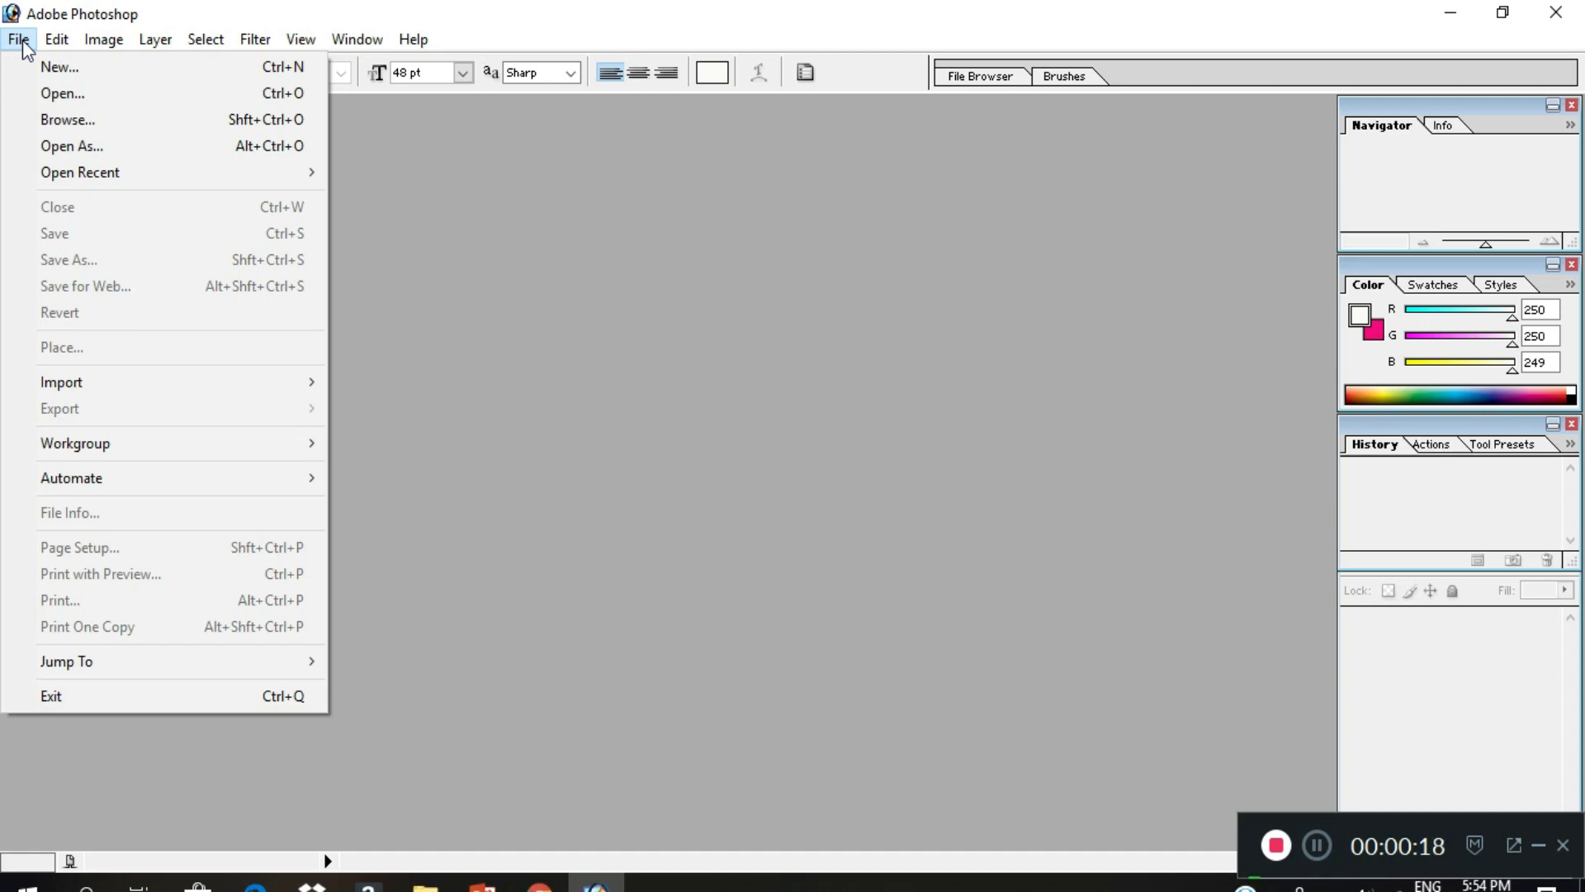
# Create a 2 x 2 inch RGB document at 300 pixels/inch with white contents and maximize its window.
pyautogui.click(35, 65)
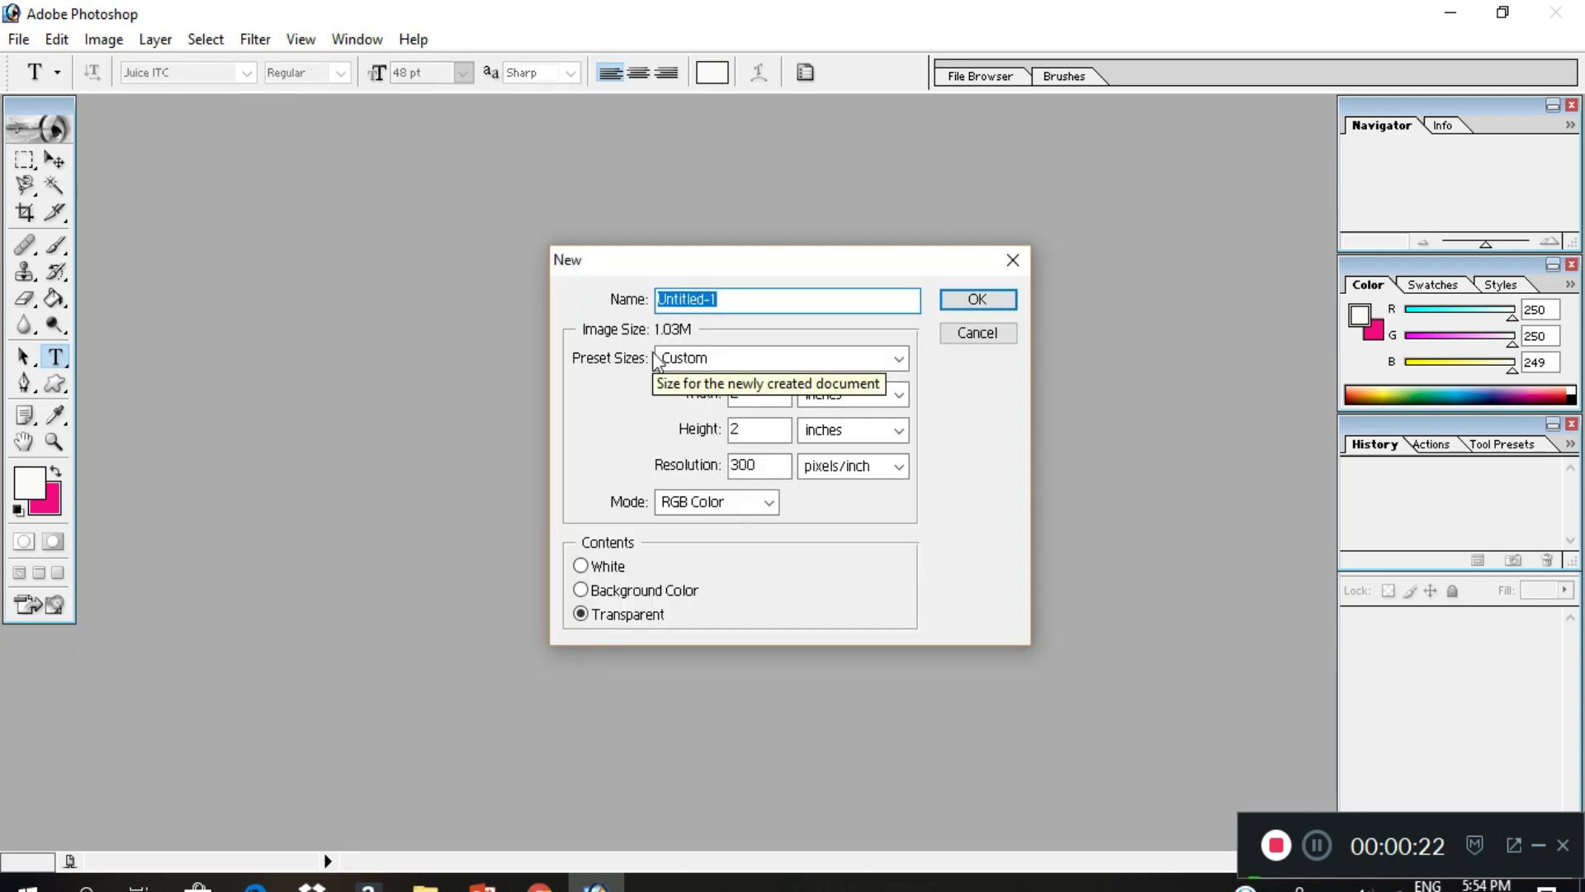
pyautogui.click(580, 566)
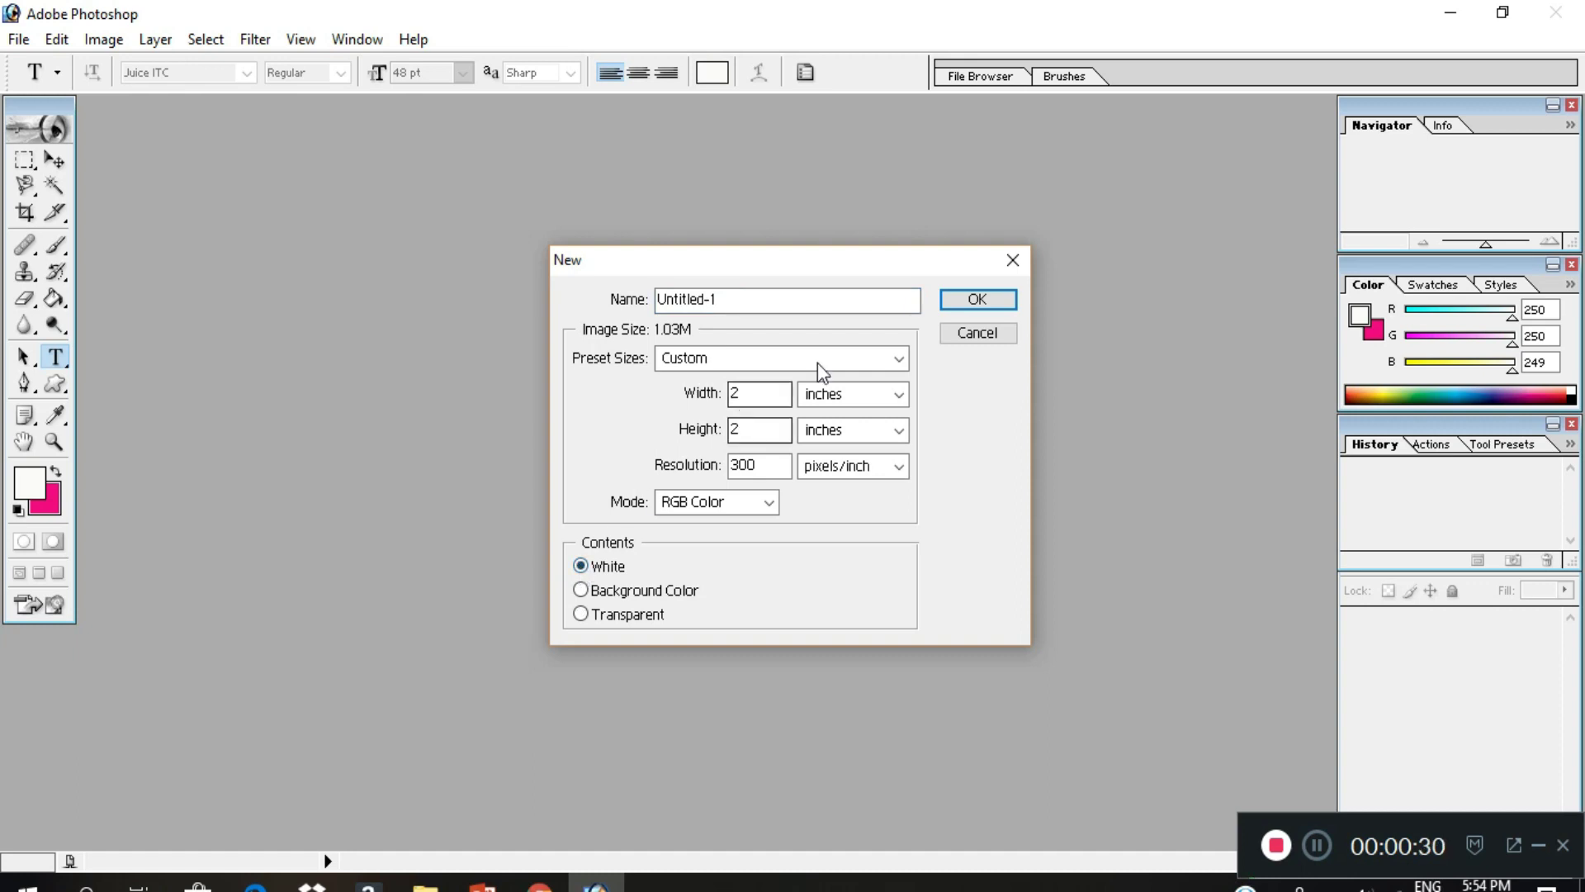
pyautogui.click(975, 300)
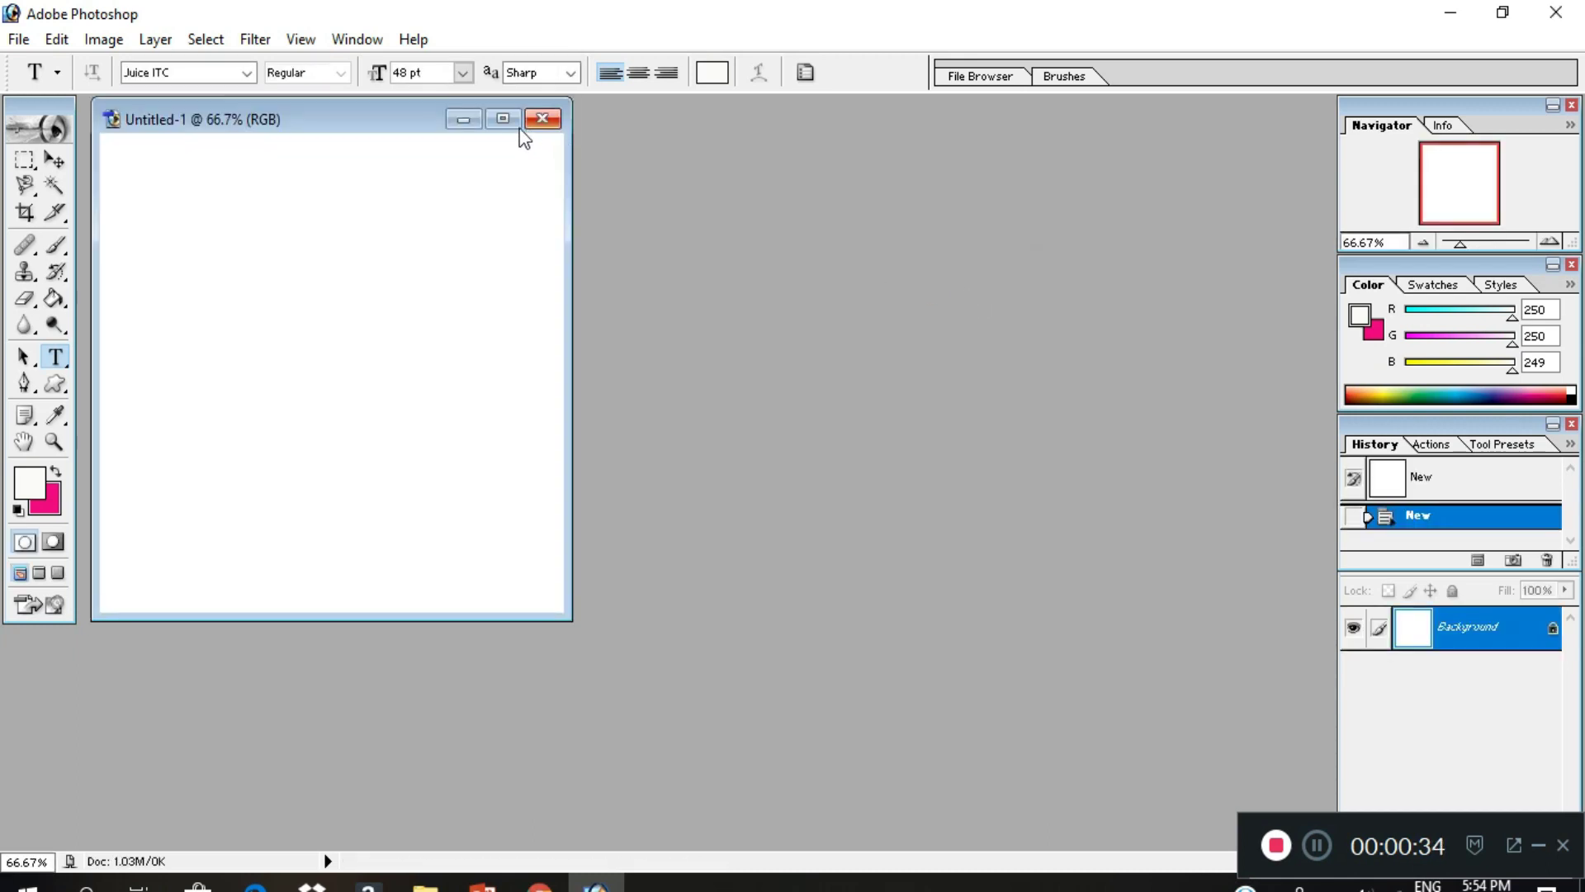
pyautogui.click(505, 121)
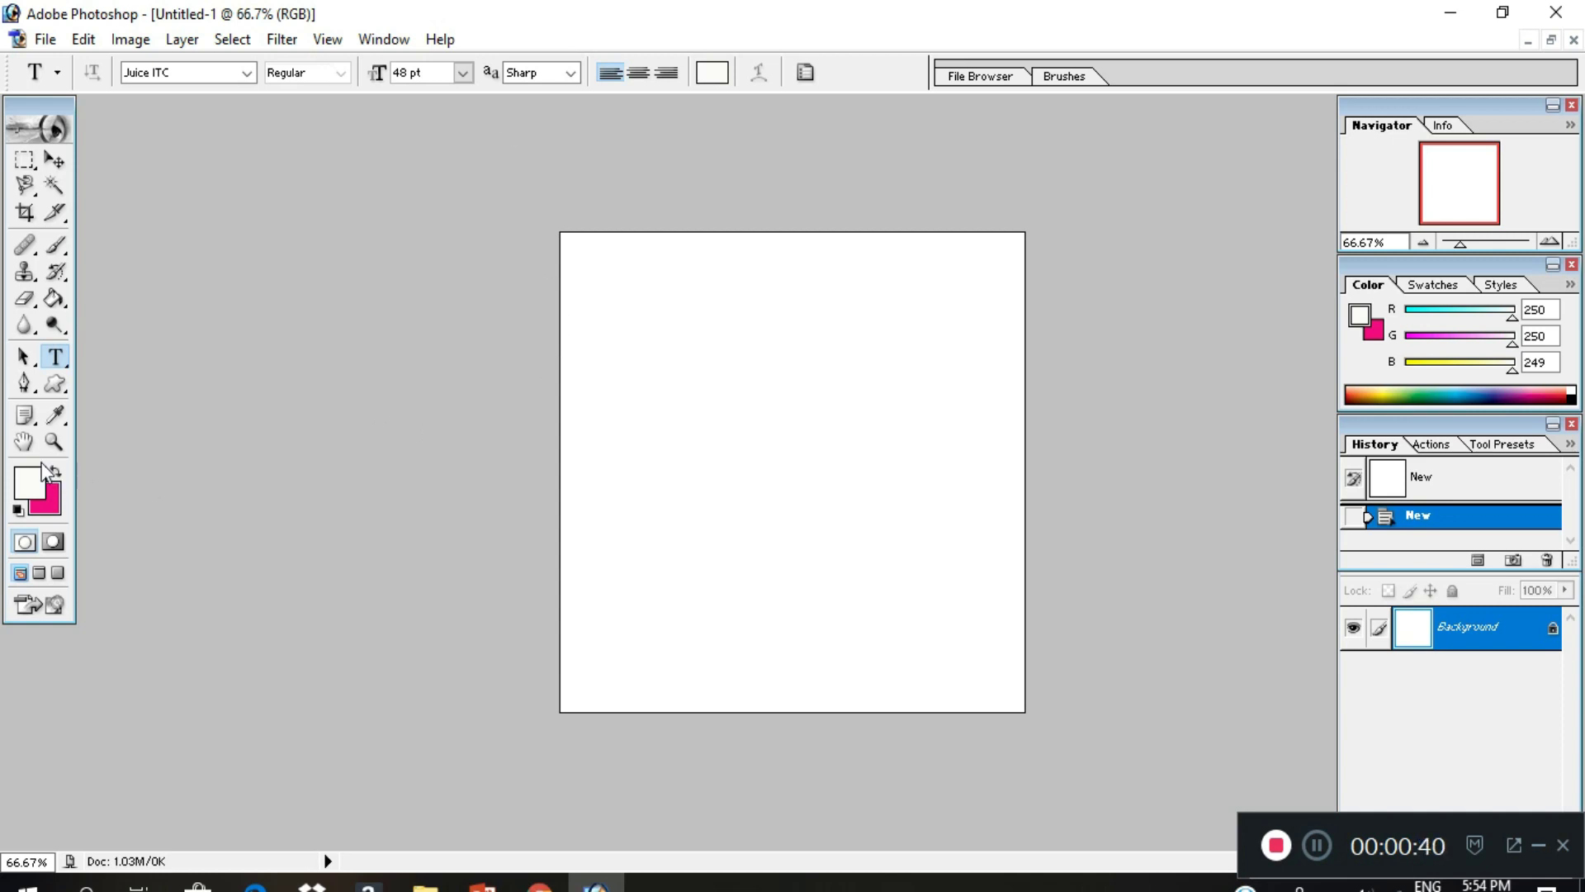
# Draw a butterfly custom shape filled with bright pink (F70381) across the middle of the canvas.
pyautogui.click(56, 385)
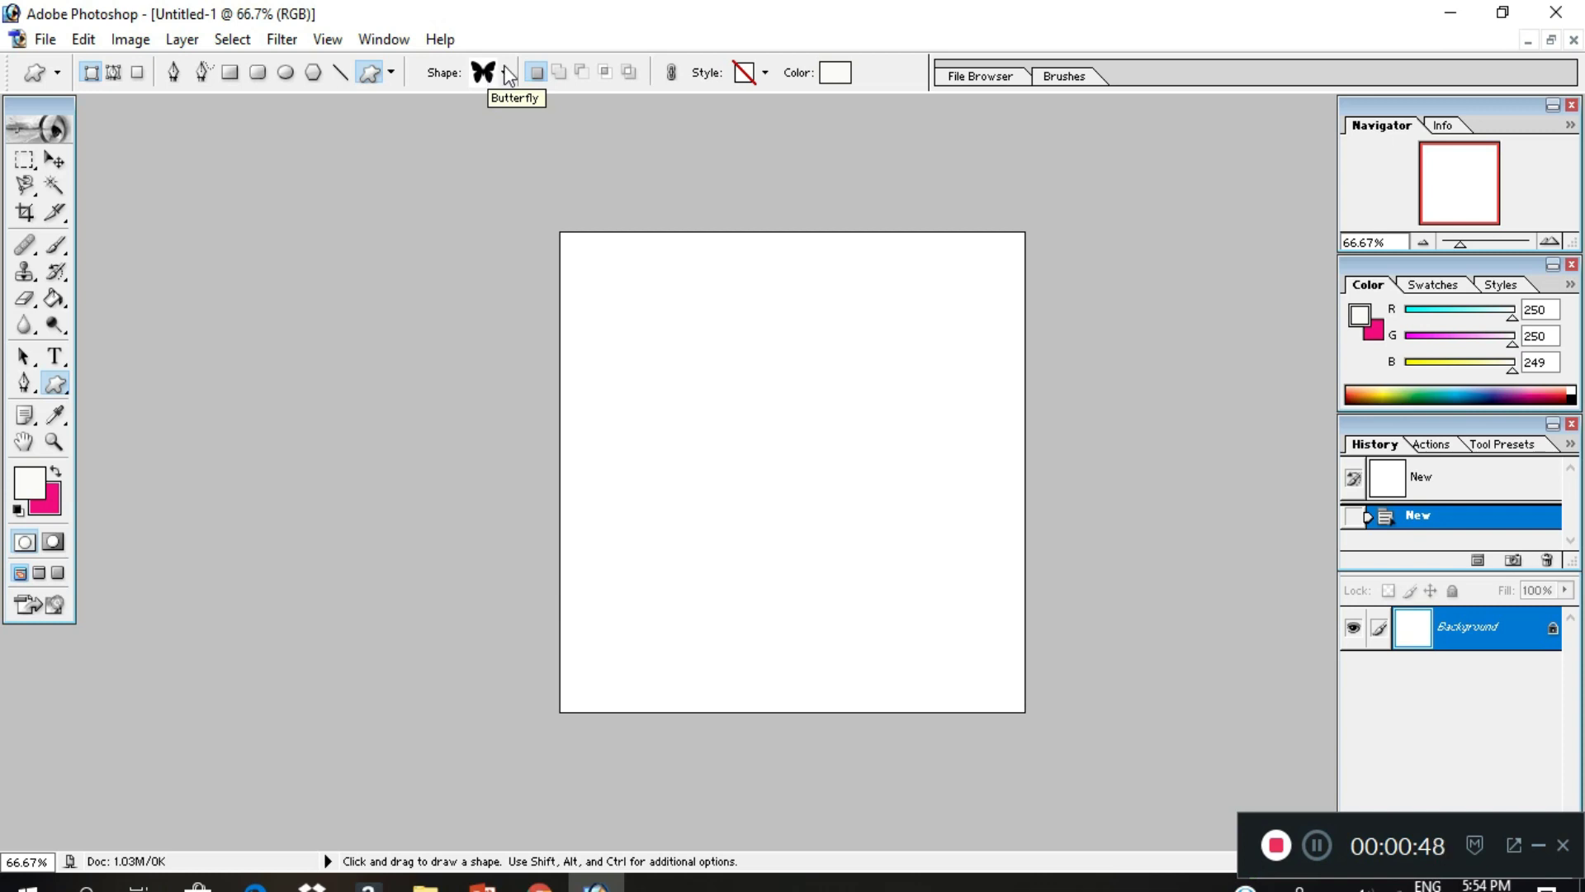
pyautogui.click(835, 74)
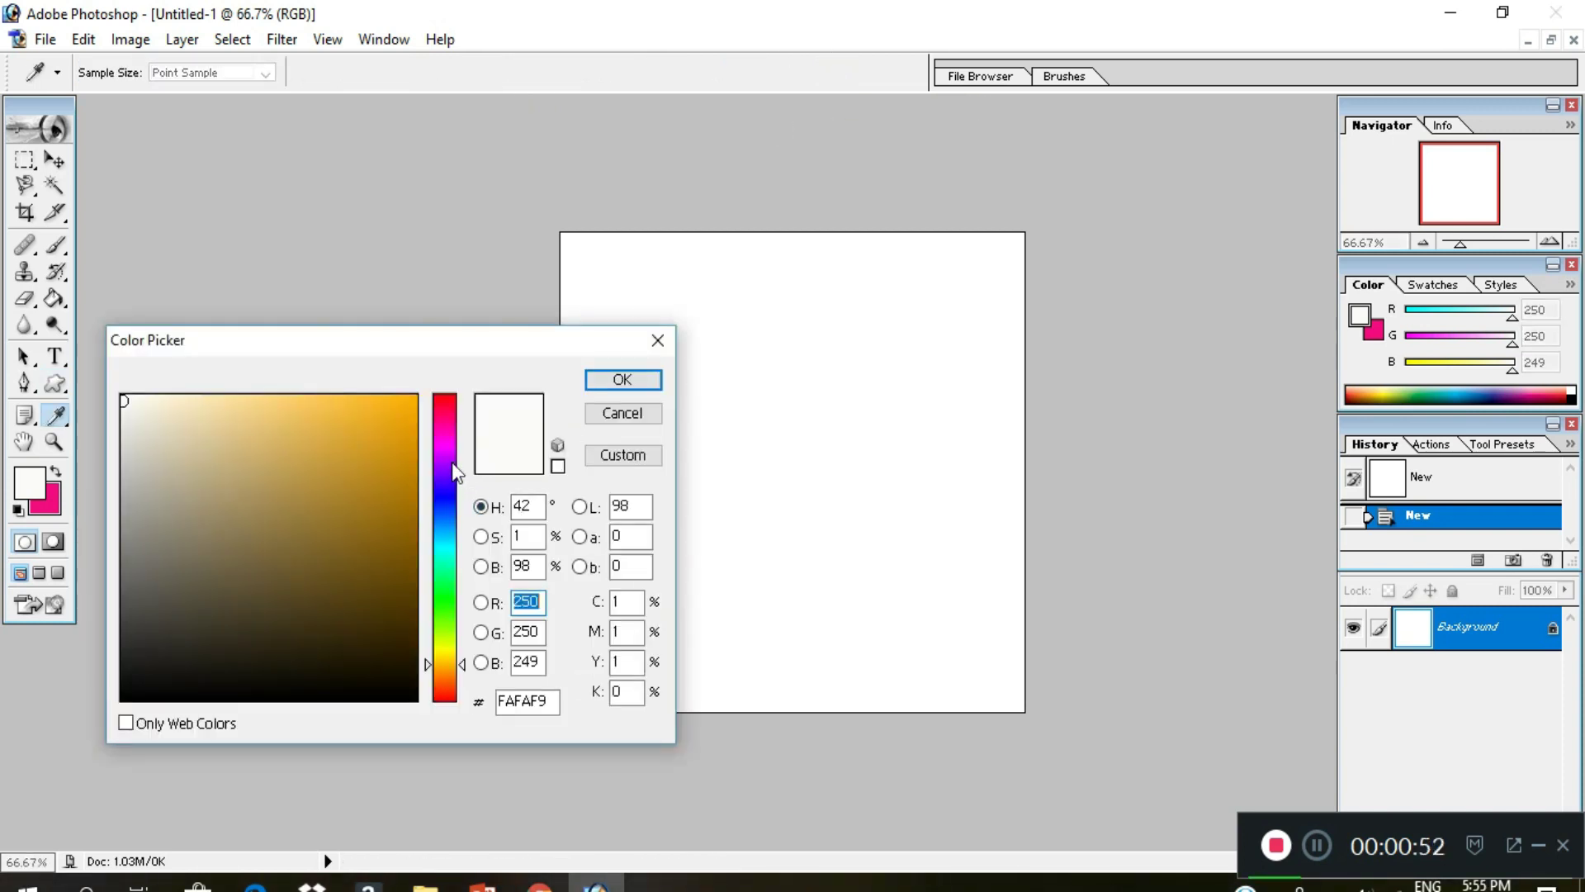
pyautogui.click(440, 428)
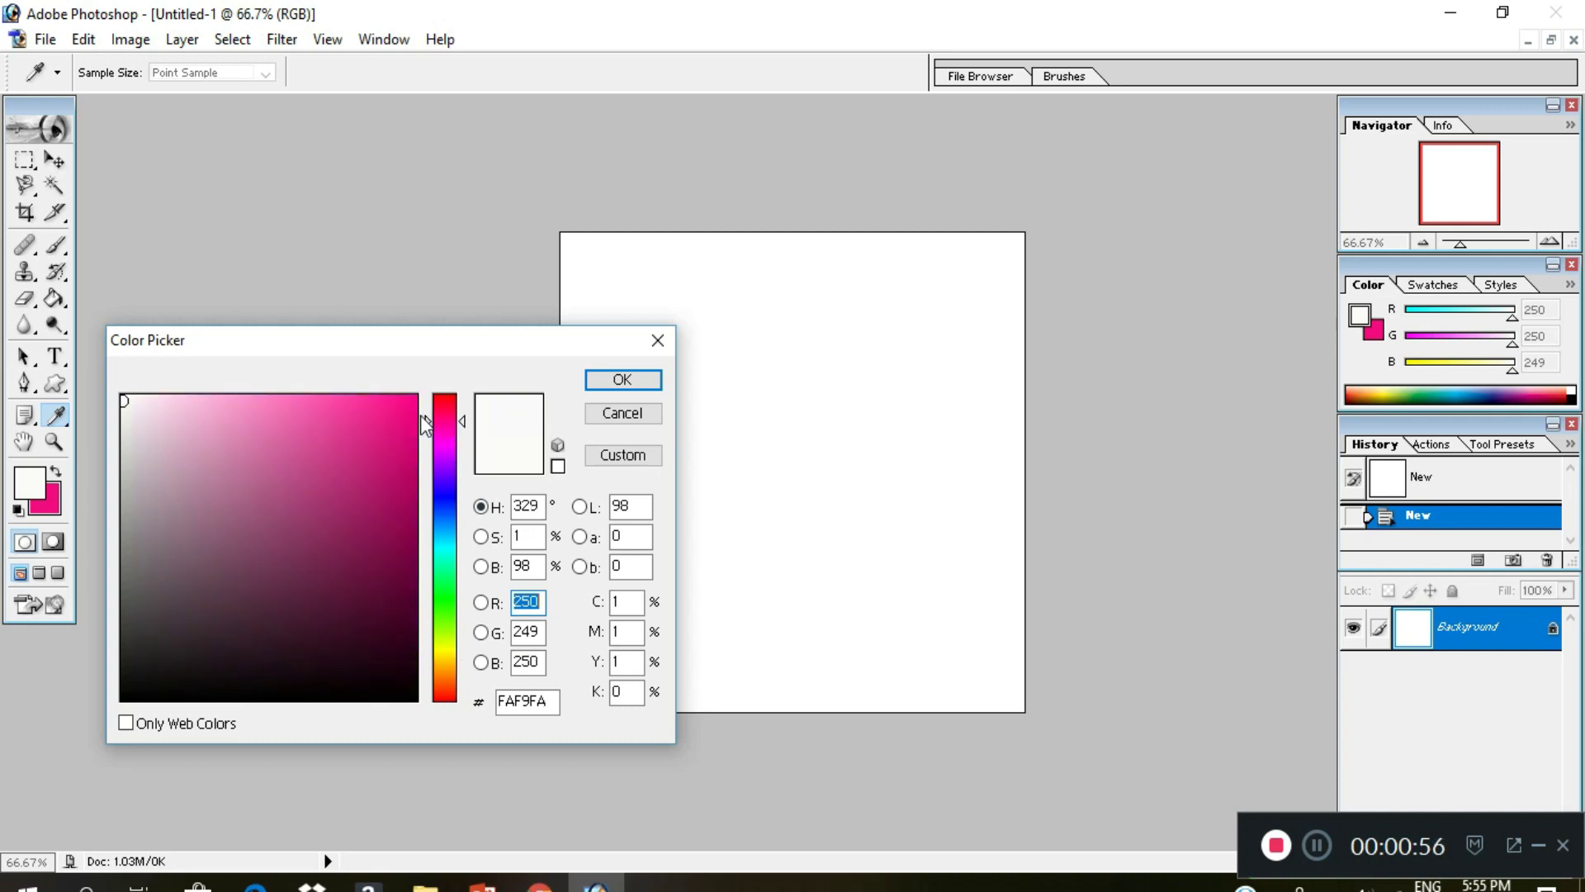
pyautogui.click(413, 405)
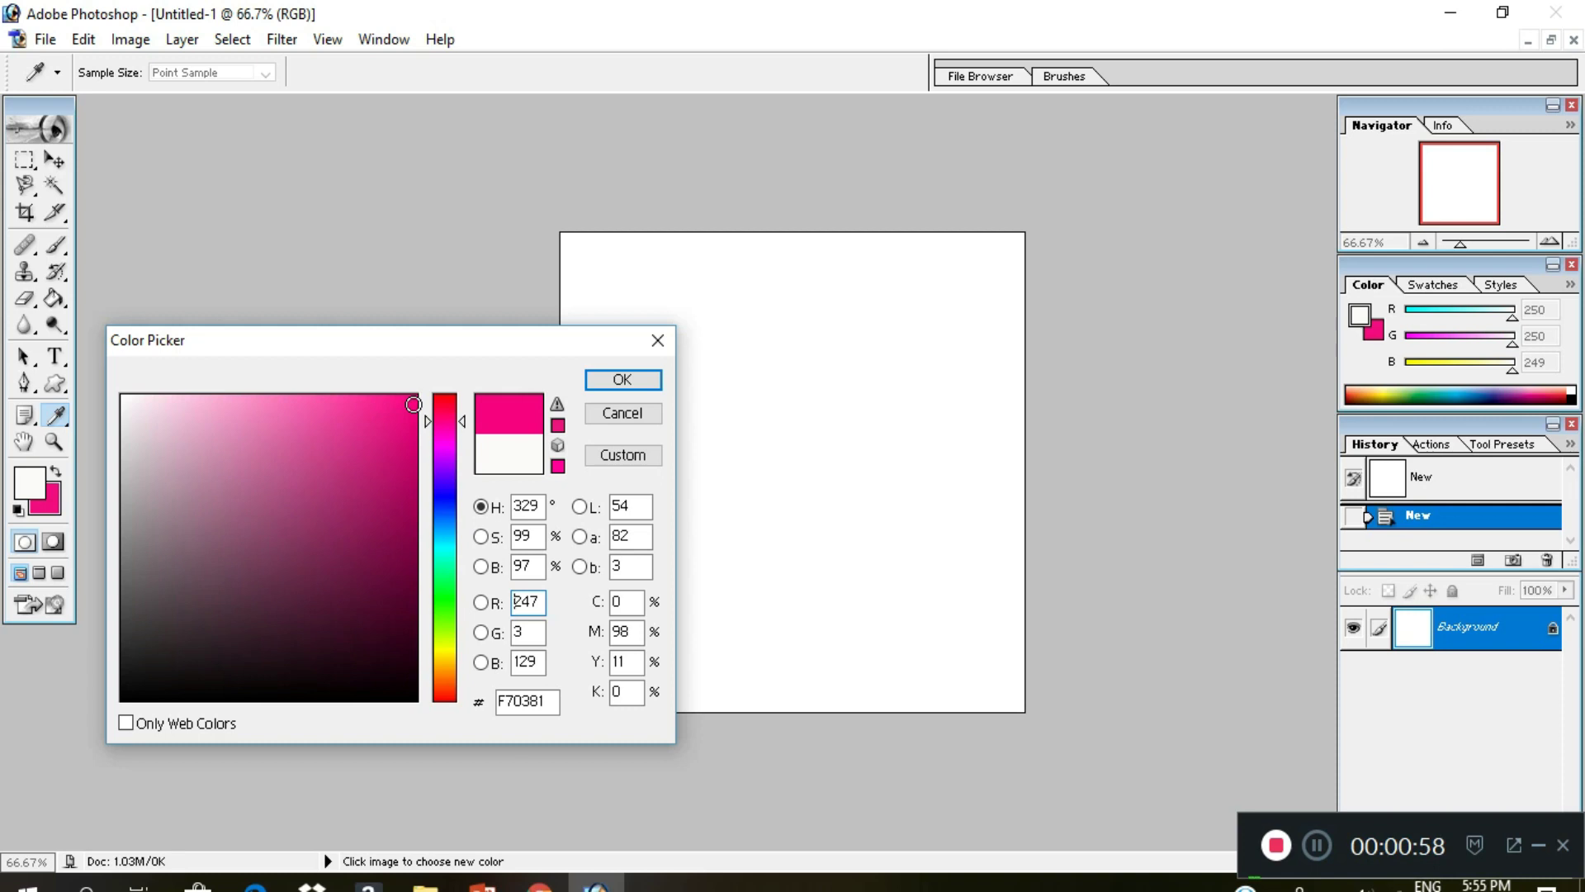
pyautogui.click(613, 385)
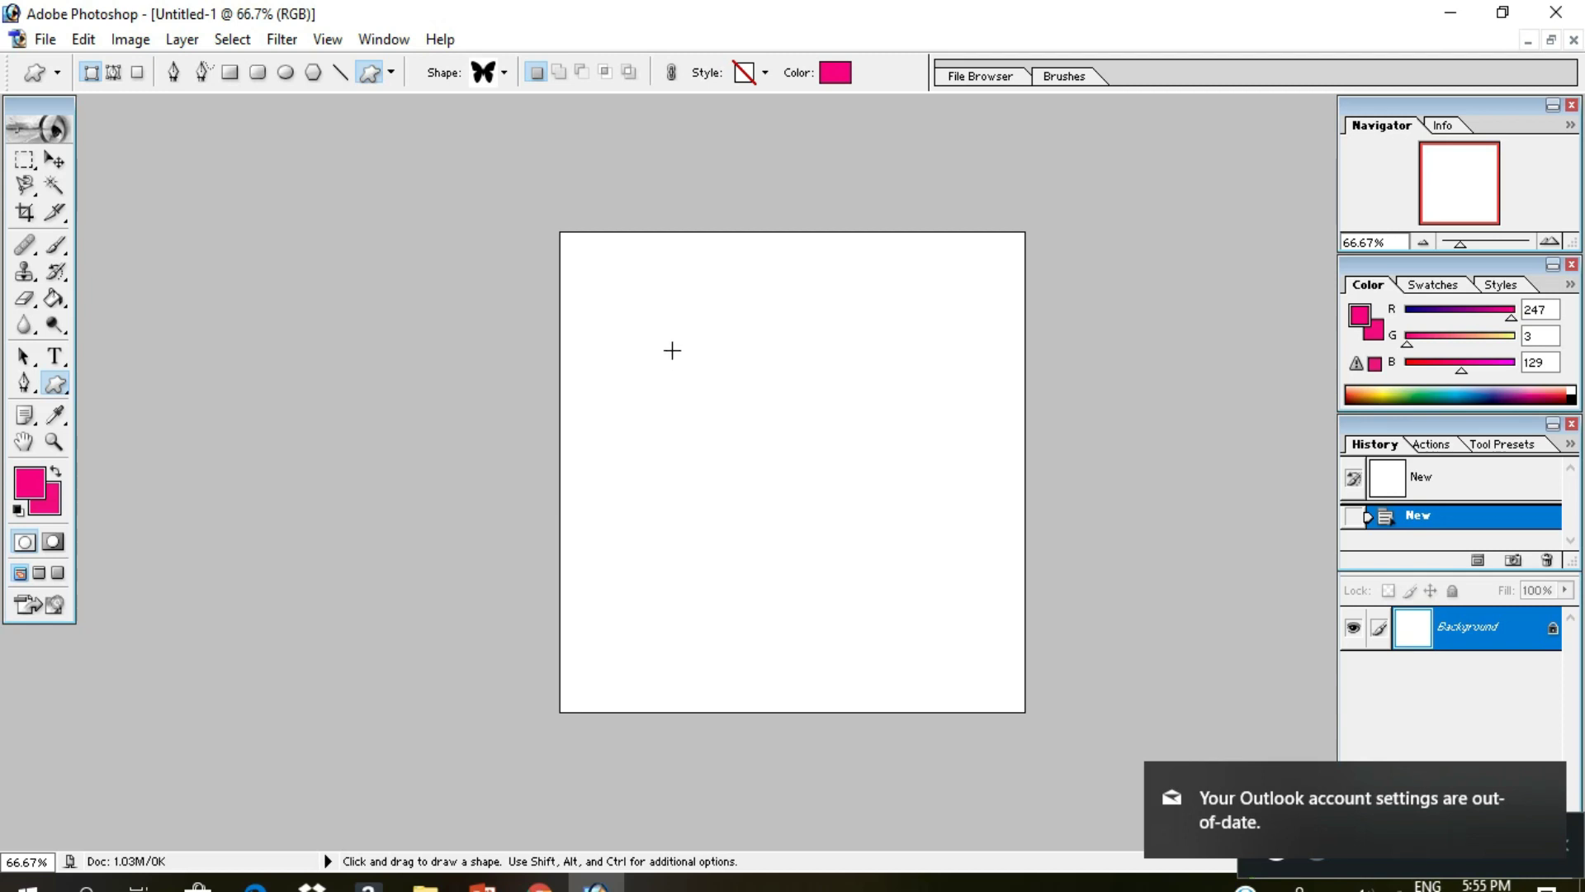
pyautogui.moveTo(674, 354); pyautogui.dragTo(914, 545)
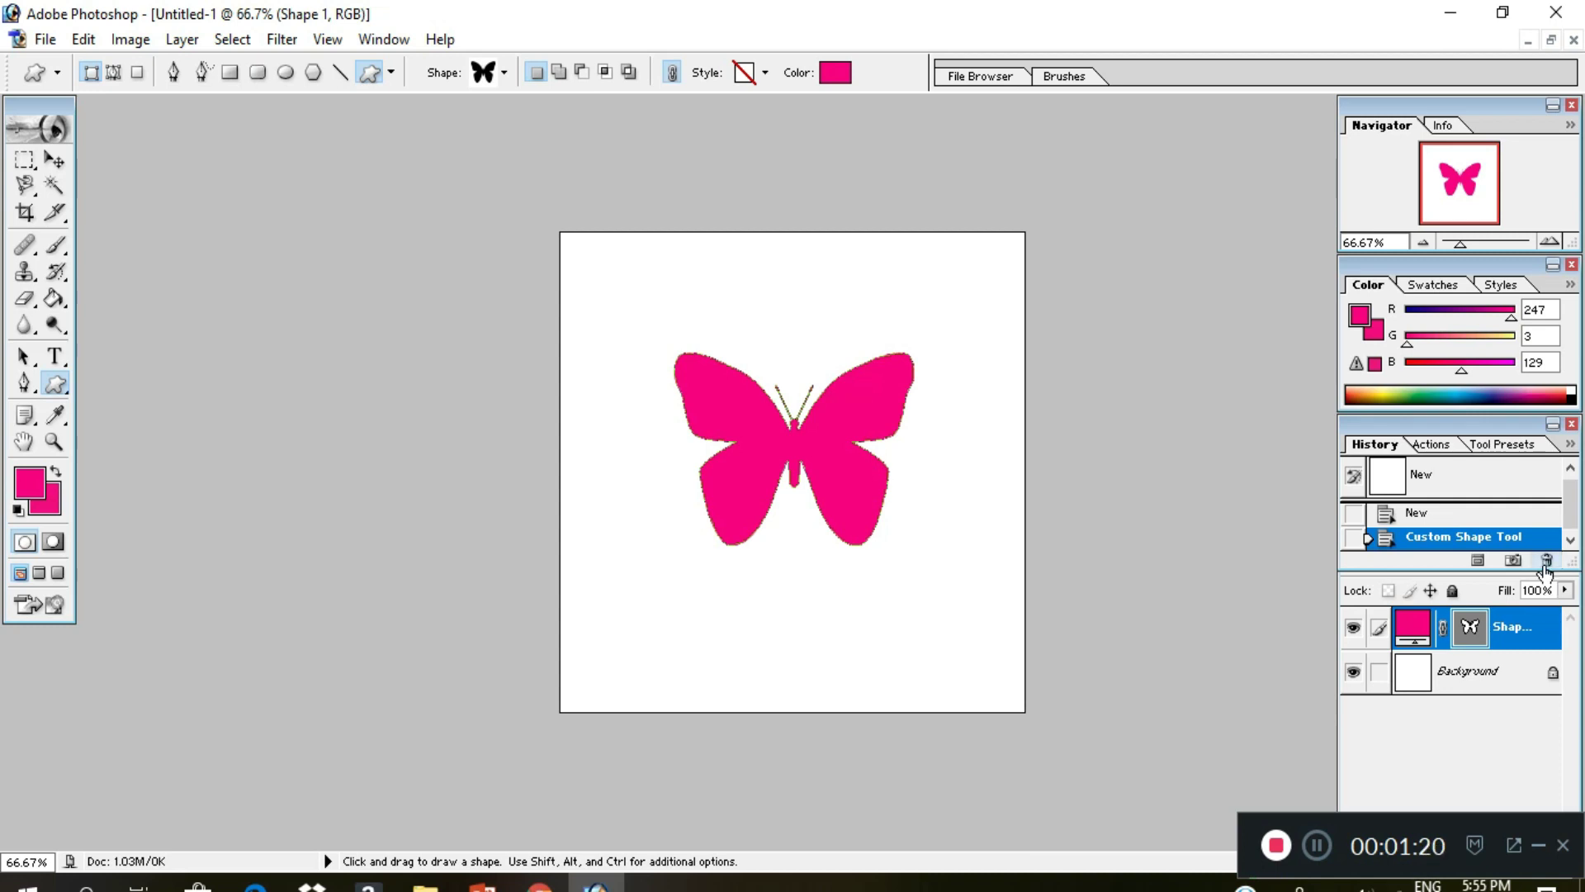
# Hide the History panel group and lower the butterfly shape layer's opacity to 30%.
pyautogui.click(1571, 423)
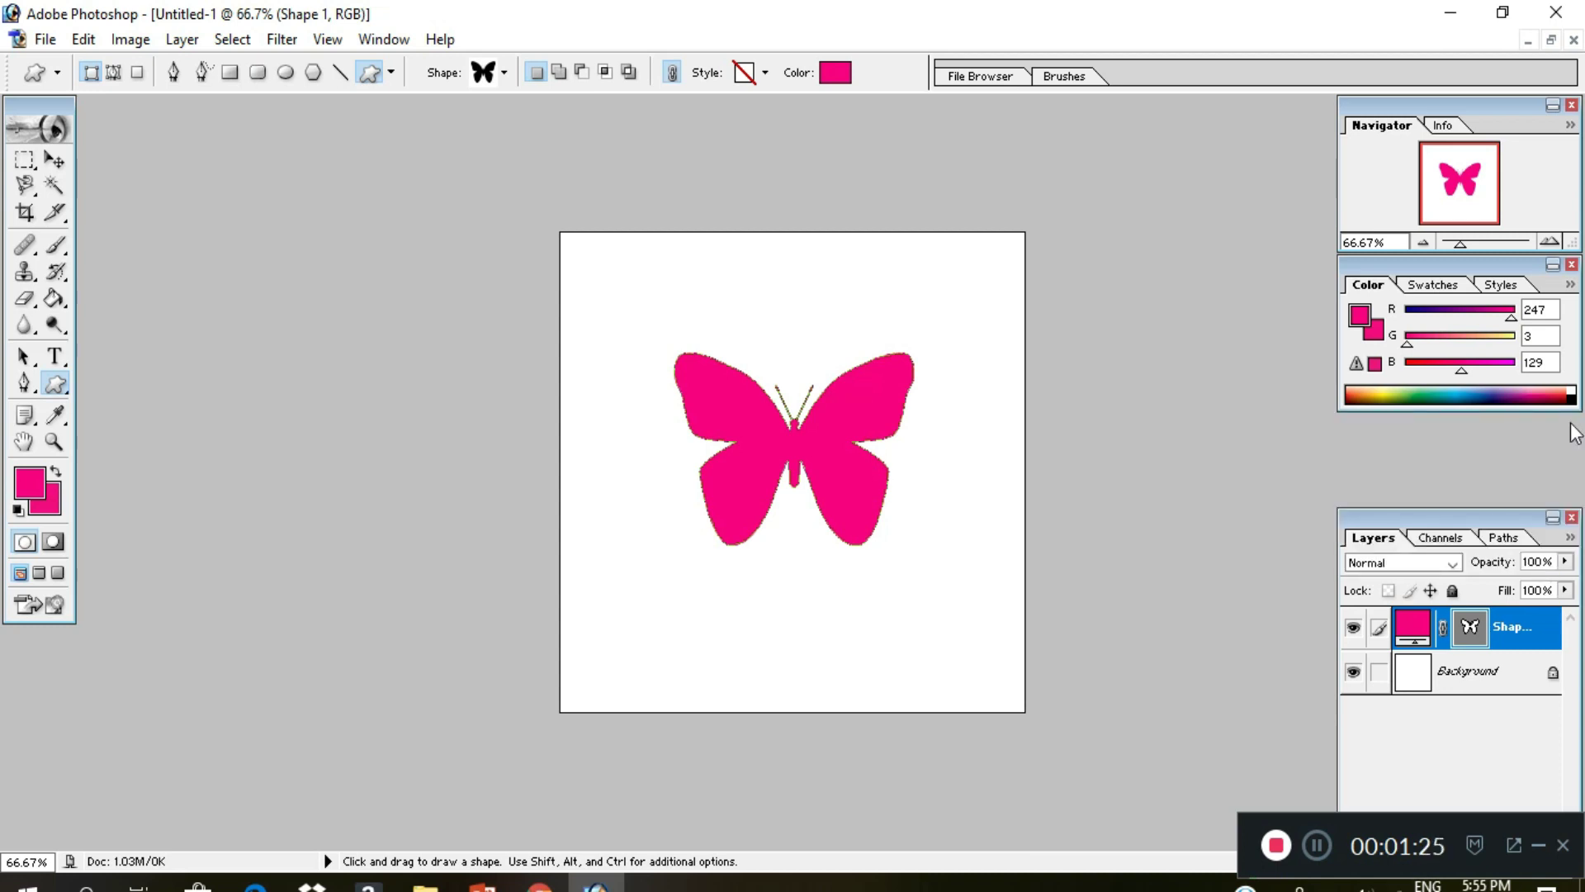
pyautogui.click(1565, 561)
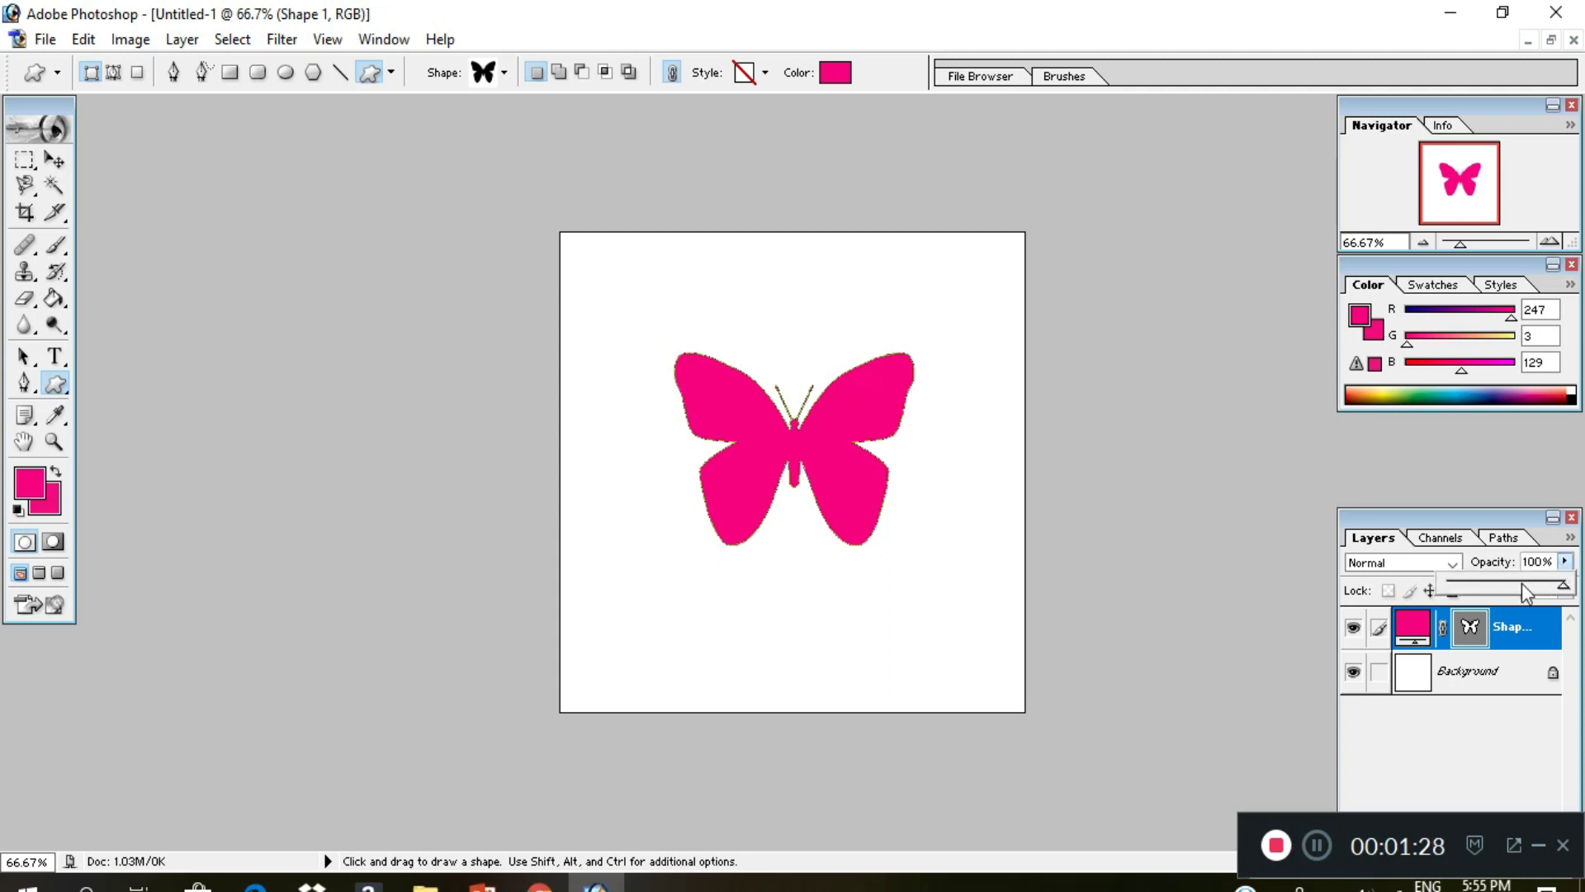
pyautogui.moveTo(1522, 583); pyautogui.dragTo(1483, 592)
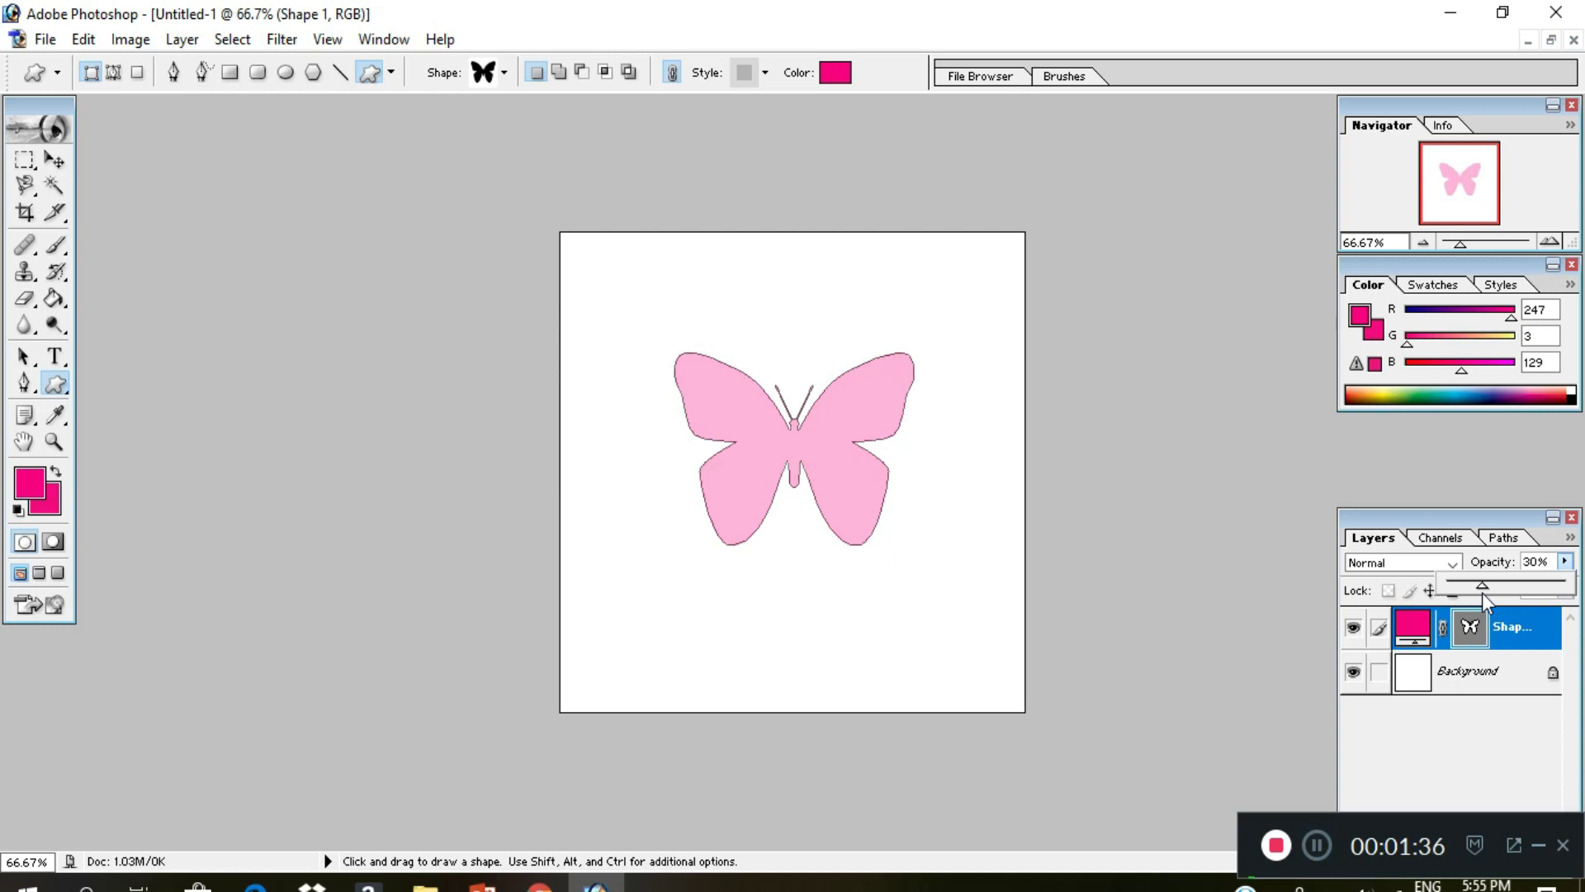
# Add a new layer and place the text "Be" in the Ink Free font over the butterfly's upper left wing.
pyautogui.moveTo(1445, 829); pyautogui.dragTo(1085, 864)
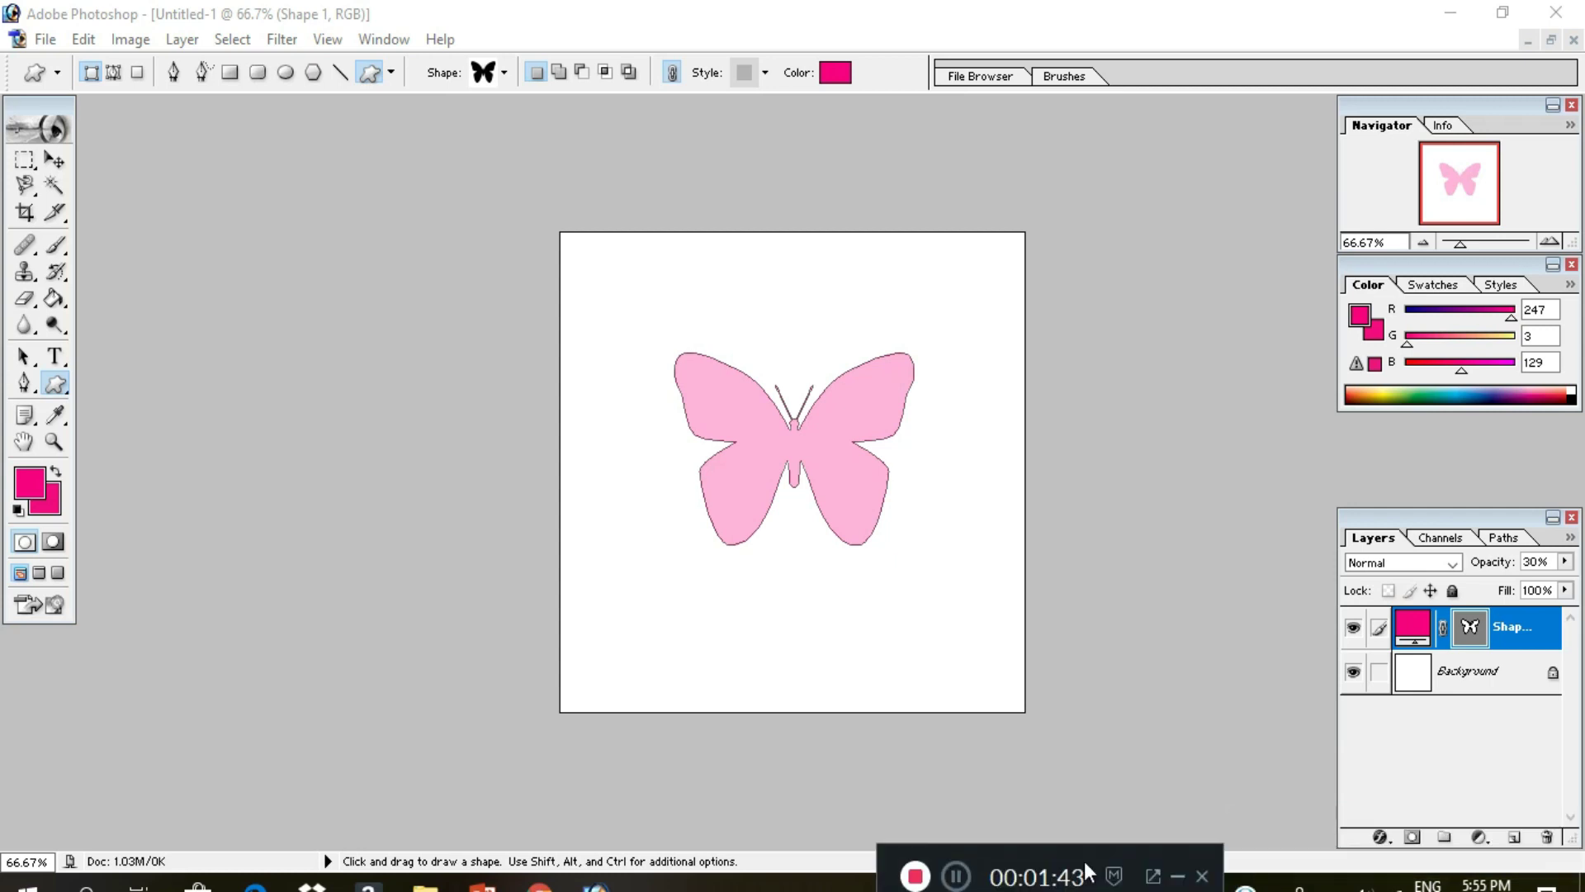
pyautogui.click(1515, 836)
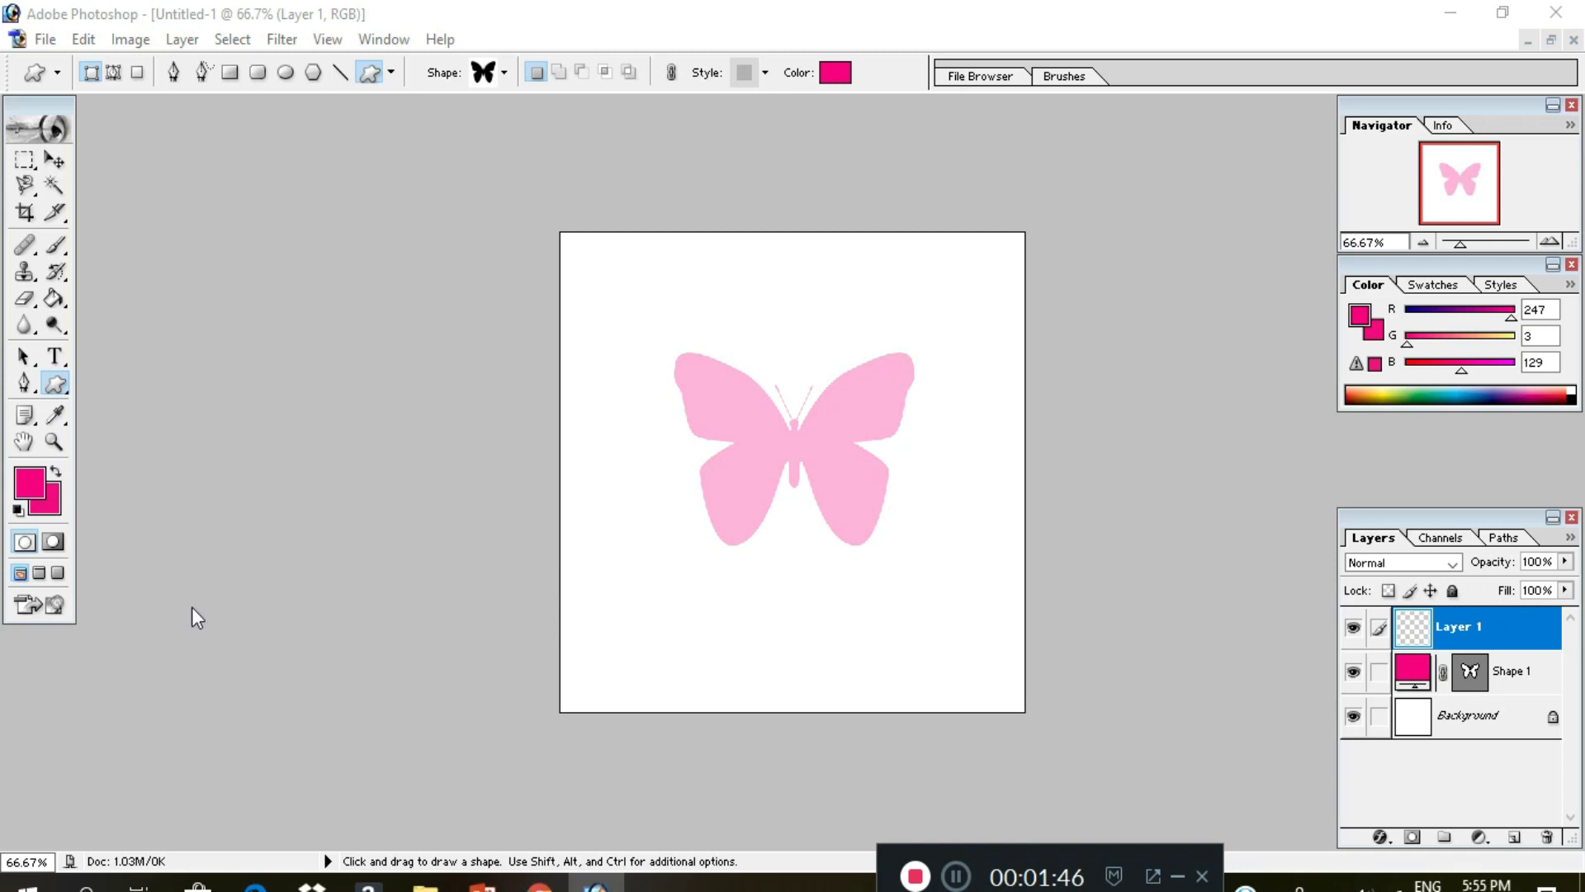
pyautogui.click(55, 357)
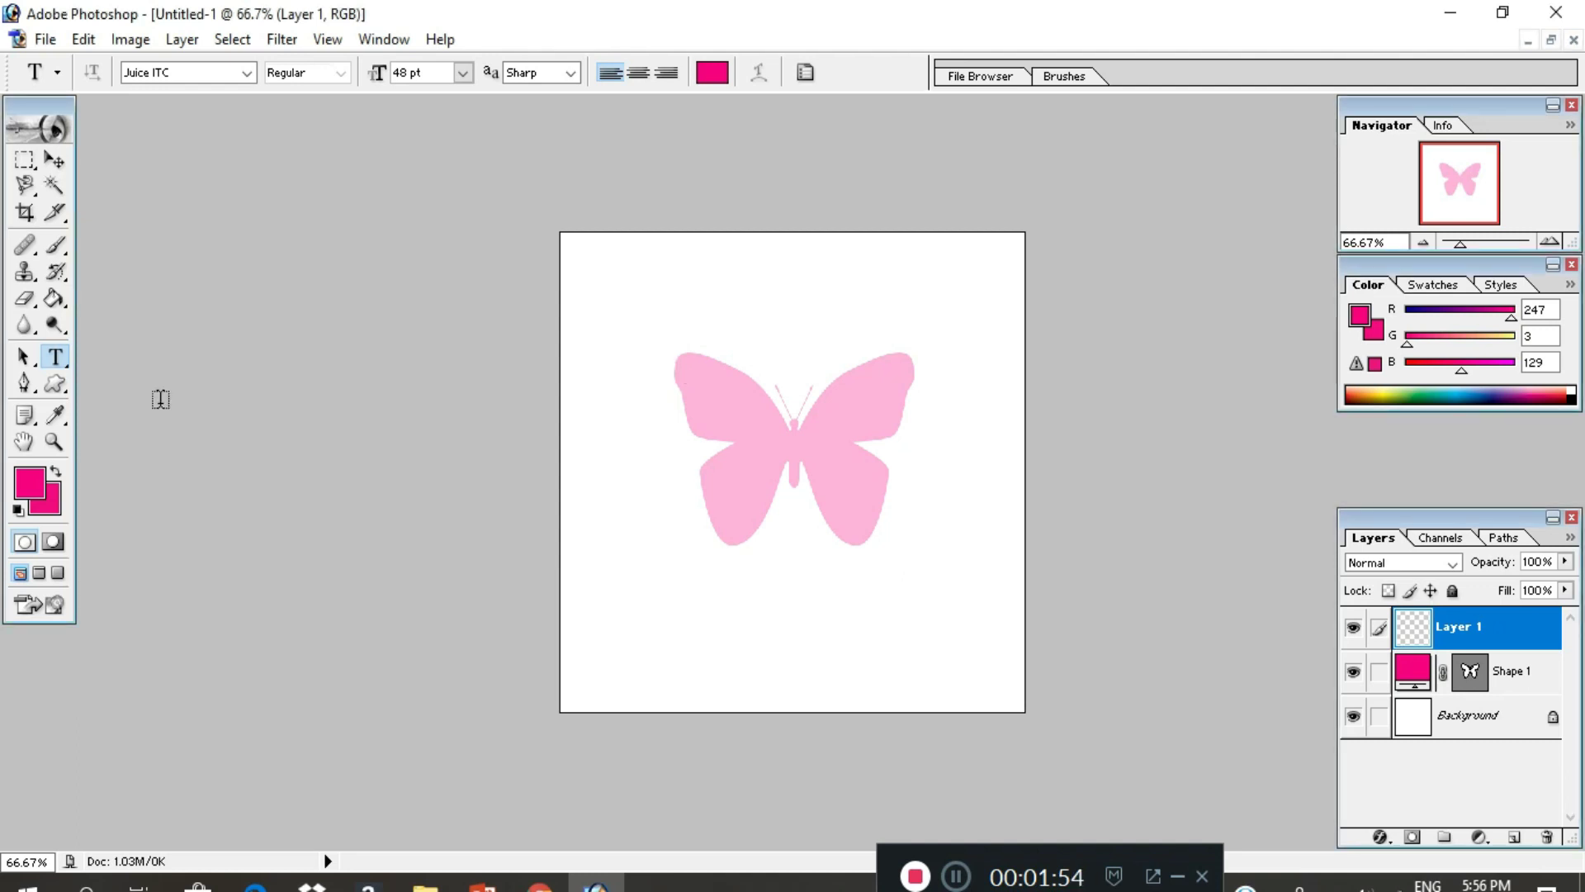
pyautogui.click(675, 372)
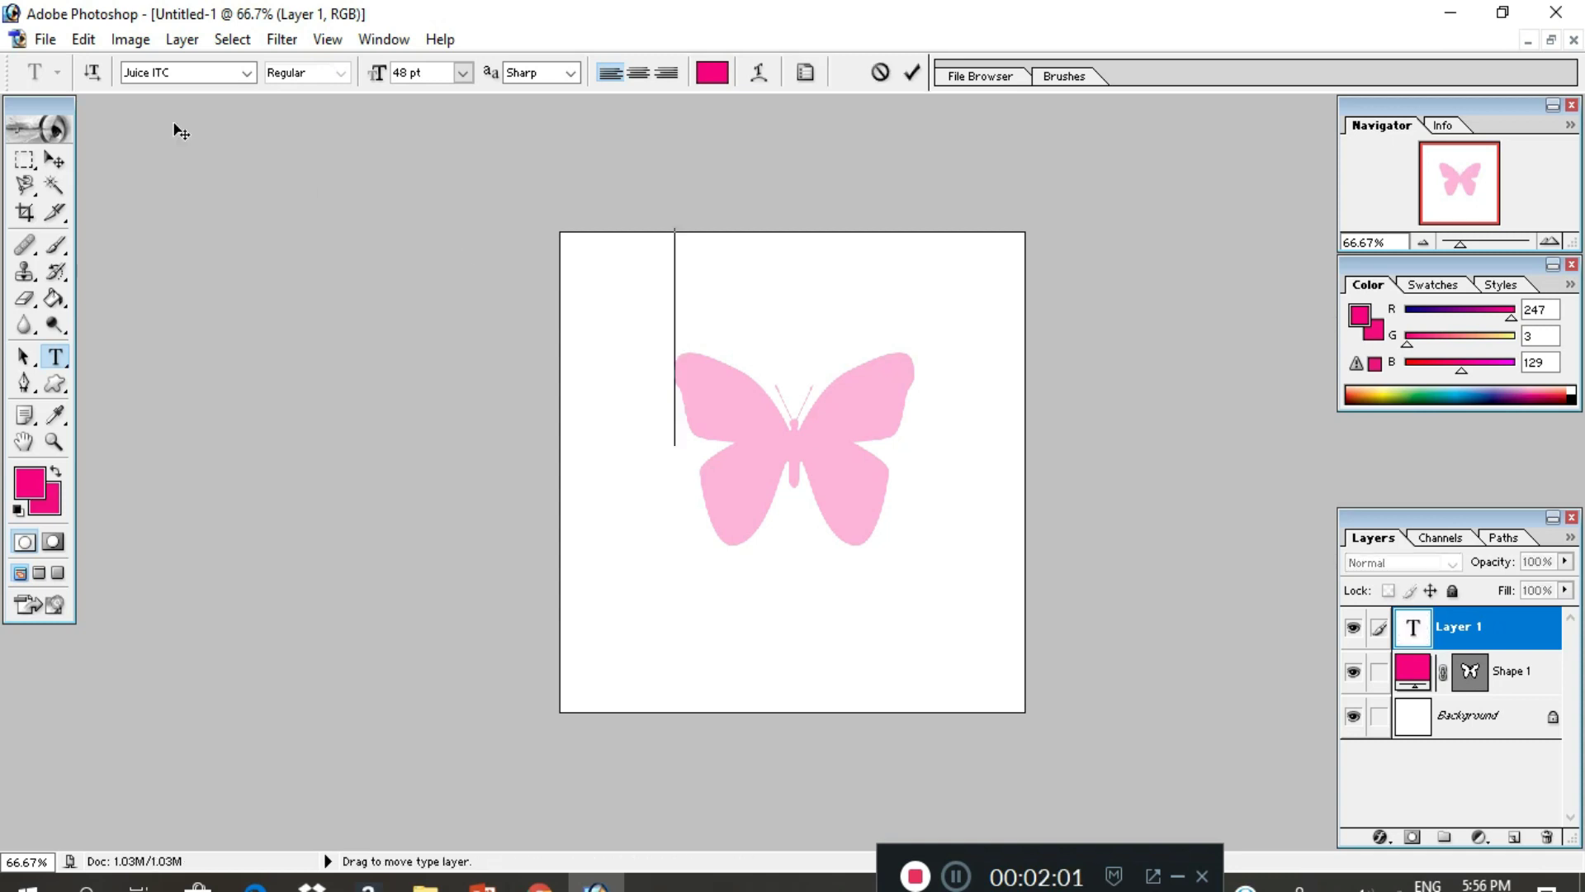
pyautogui.click(177, 76)
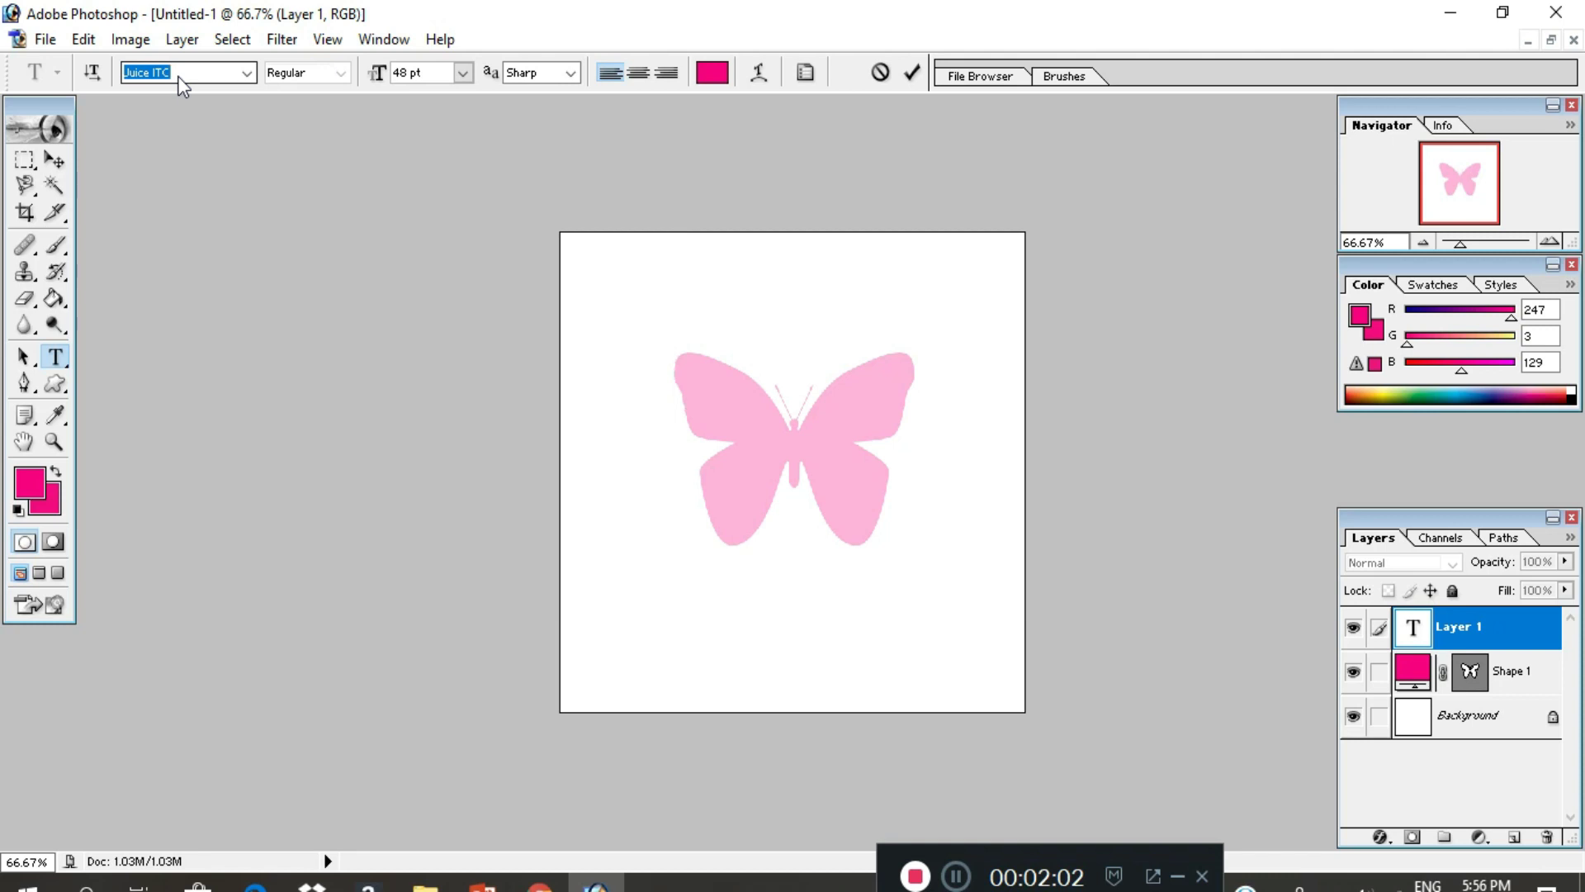
pyautogui.press('Up')
pyautogui.press('Up')
pyautogui.press('Up')
pyautogui.press('Up')
pyautogui.press('Down')
pyautogui.press('Down')
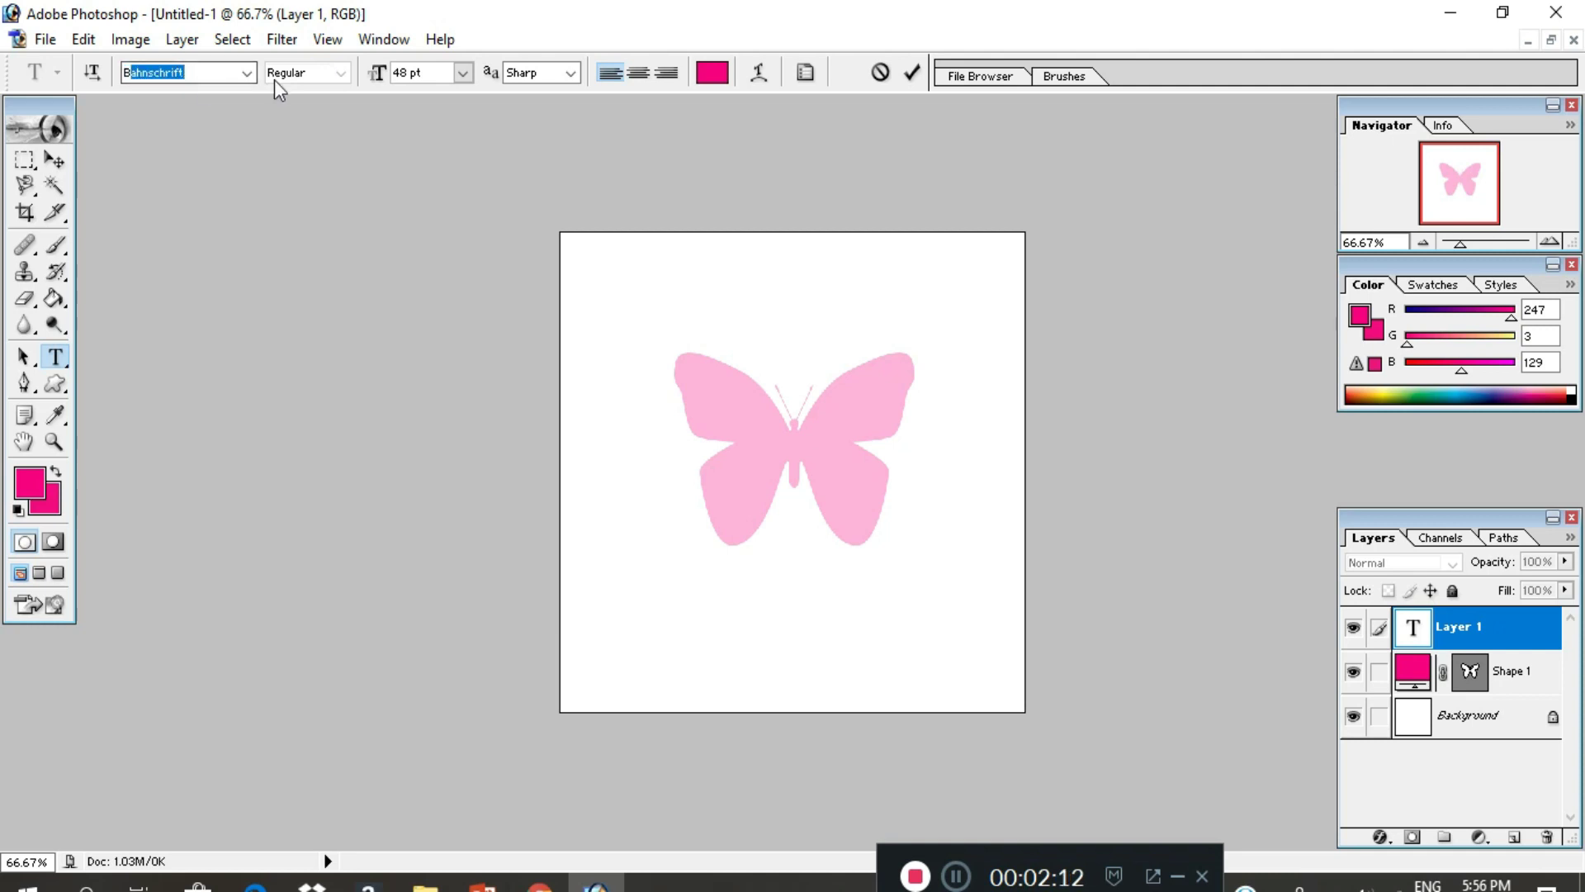
pyautogui.write('Ink Free')
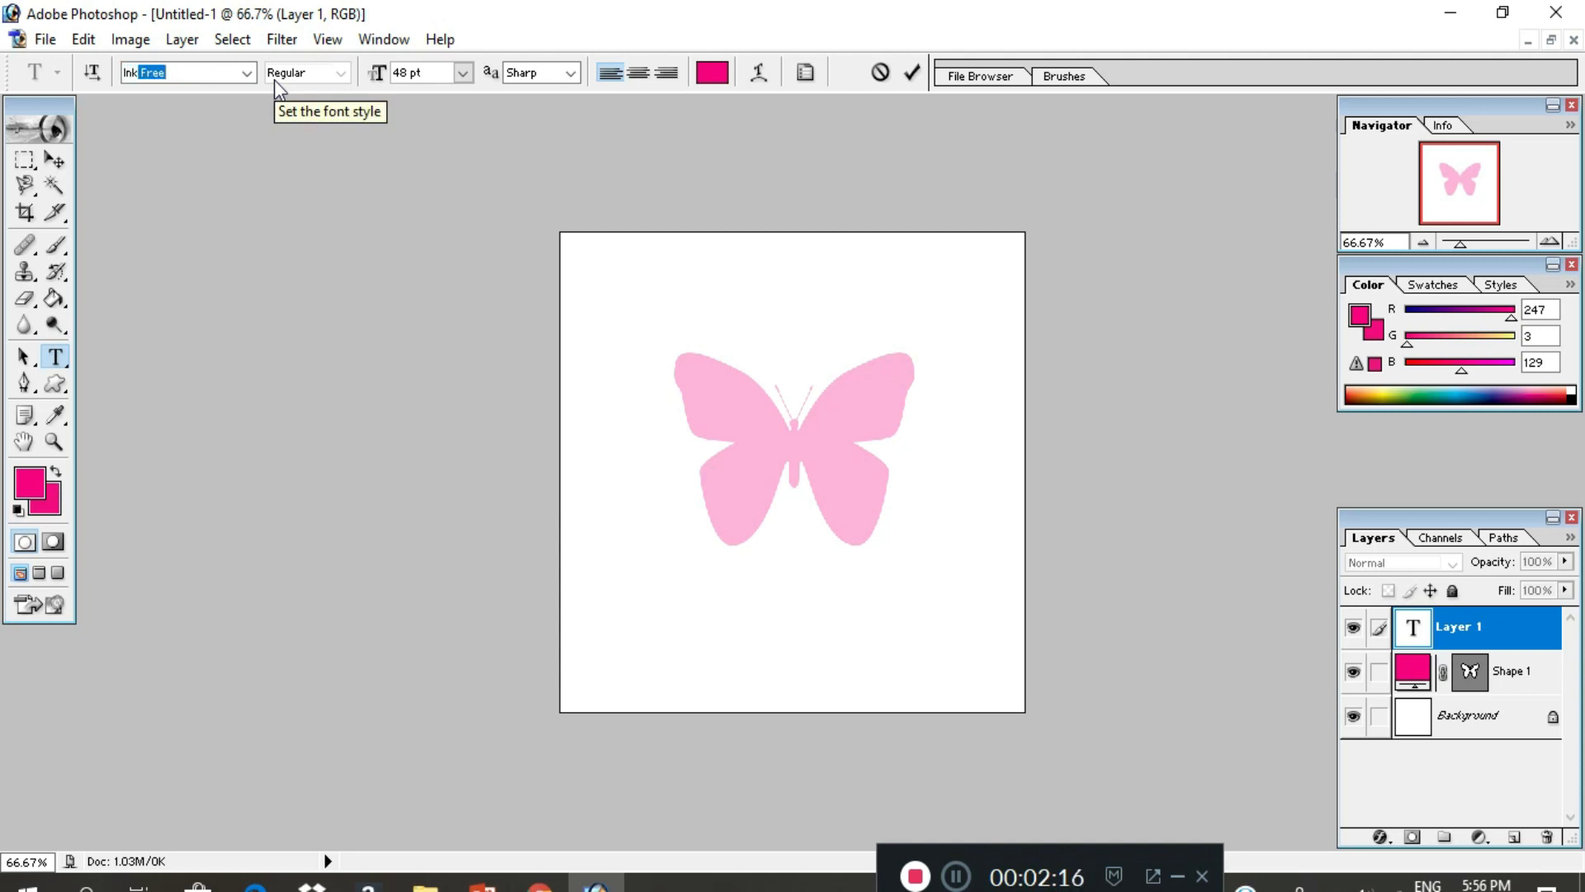
pyautogui.click(678, 402)
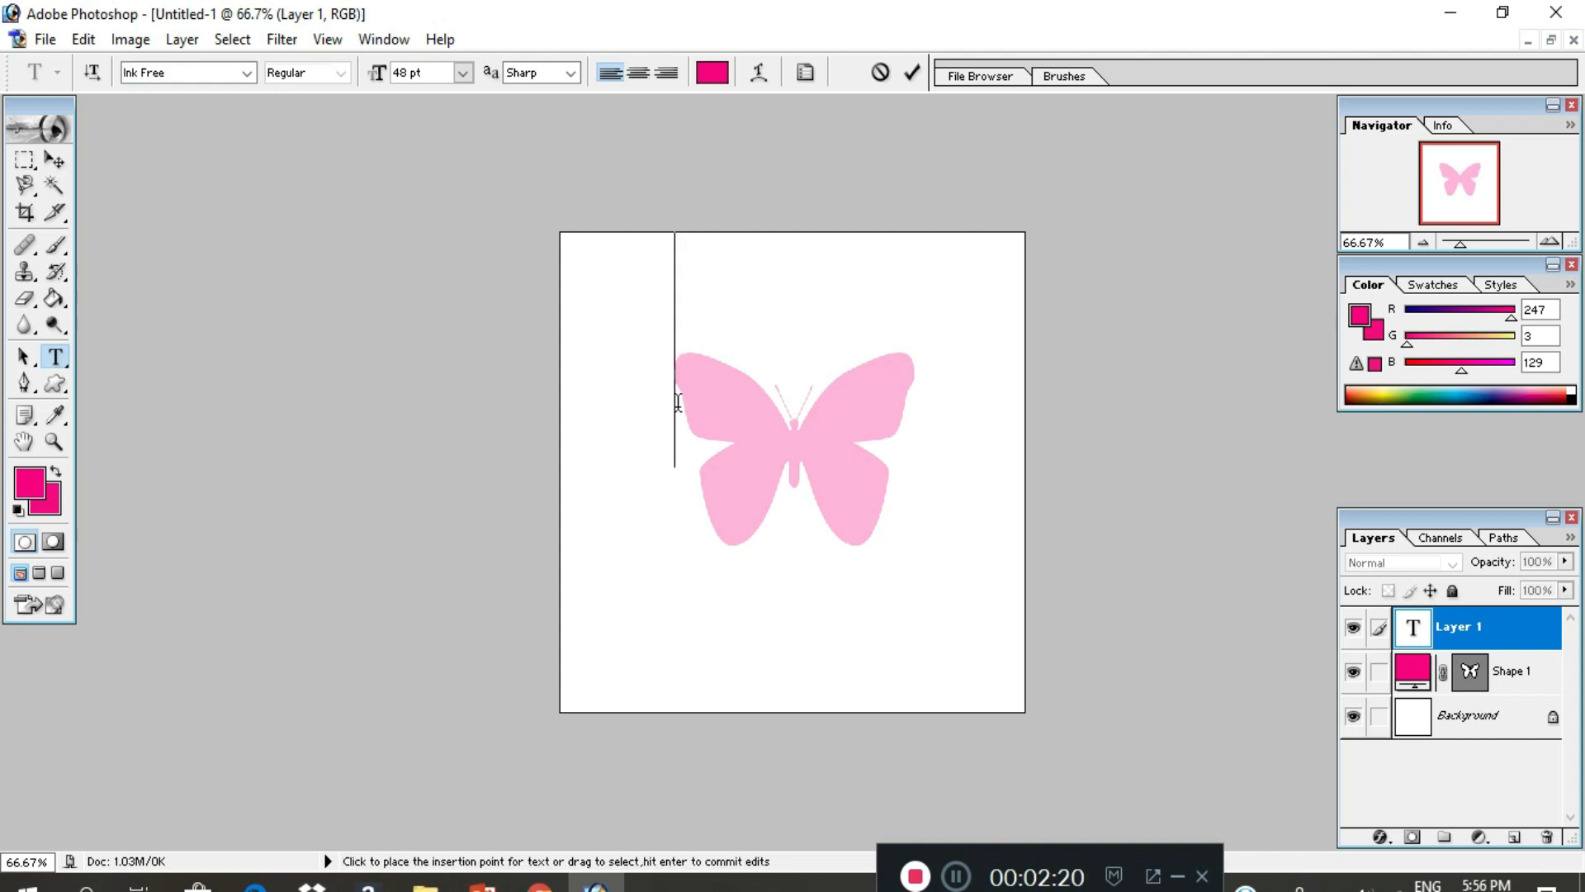
pyautogui.write('Be')
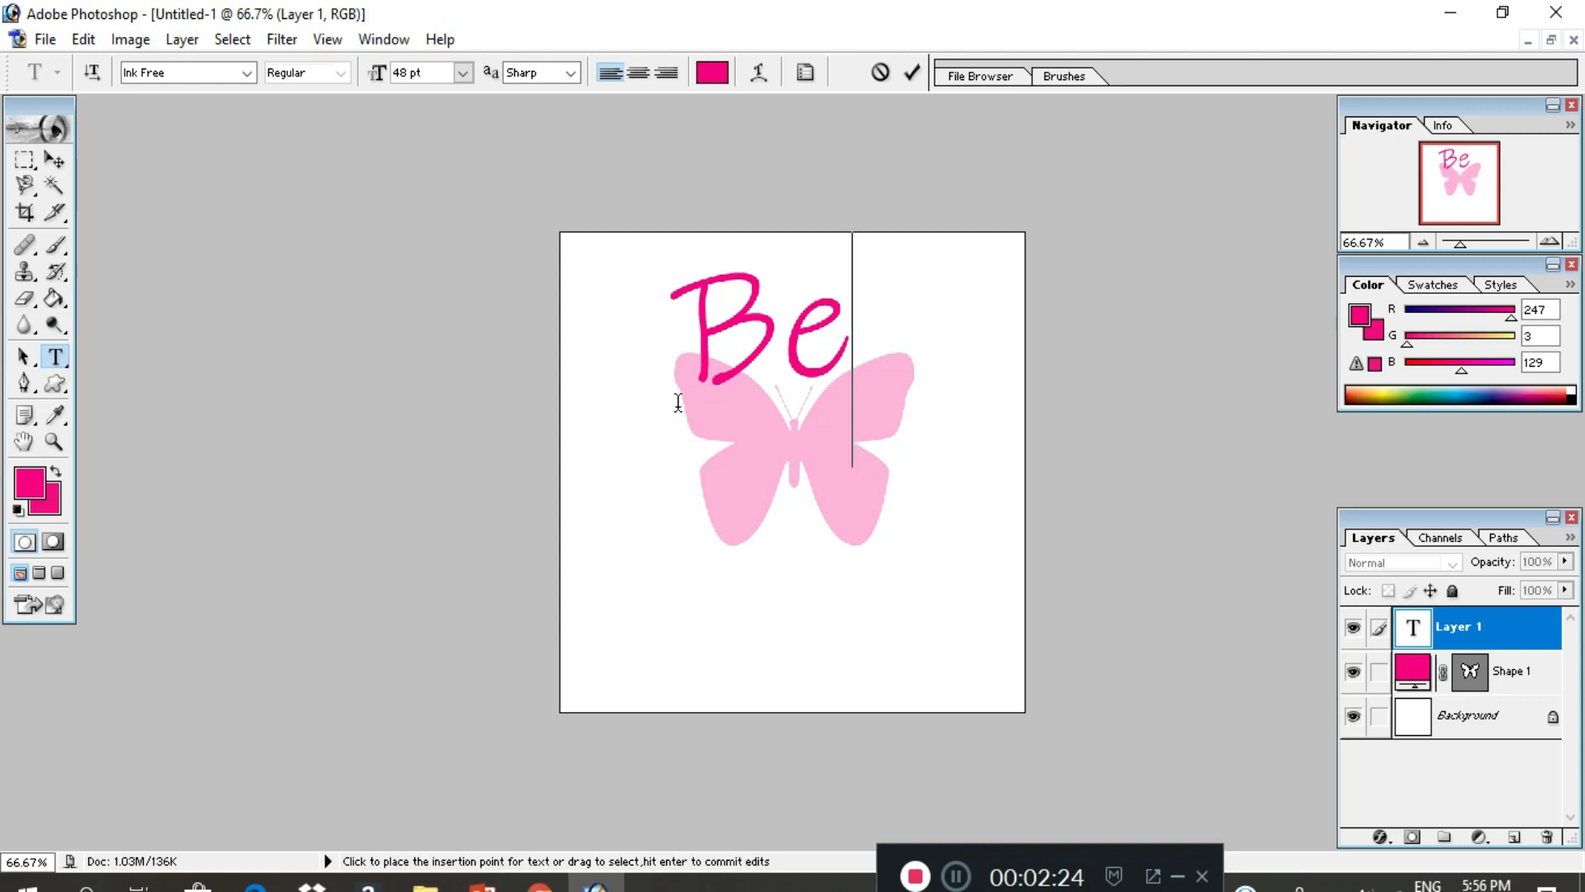
# Recolor the text "Be" near-black (030303) and move it down and left, partly over the butterfly's left wing.
pyautogui.hotkey('shift', 'Left')
pyautogui.hotkey('shift', 'Left')
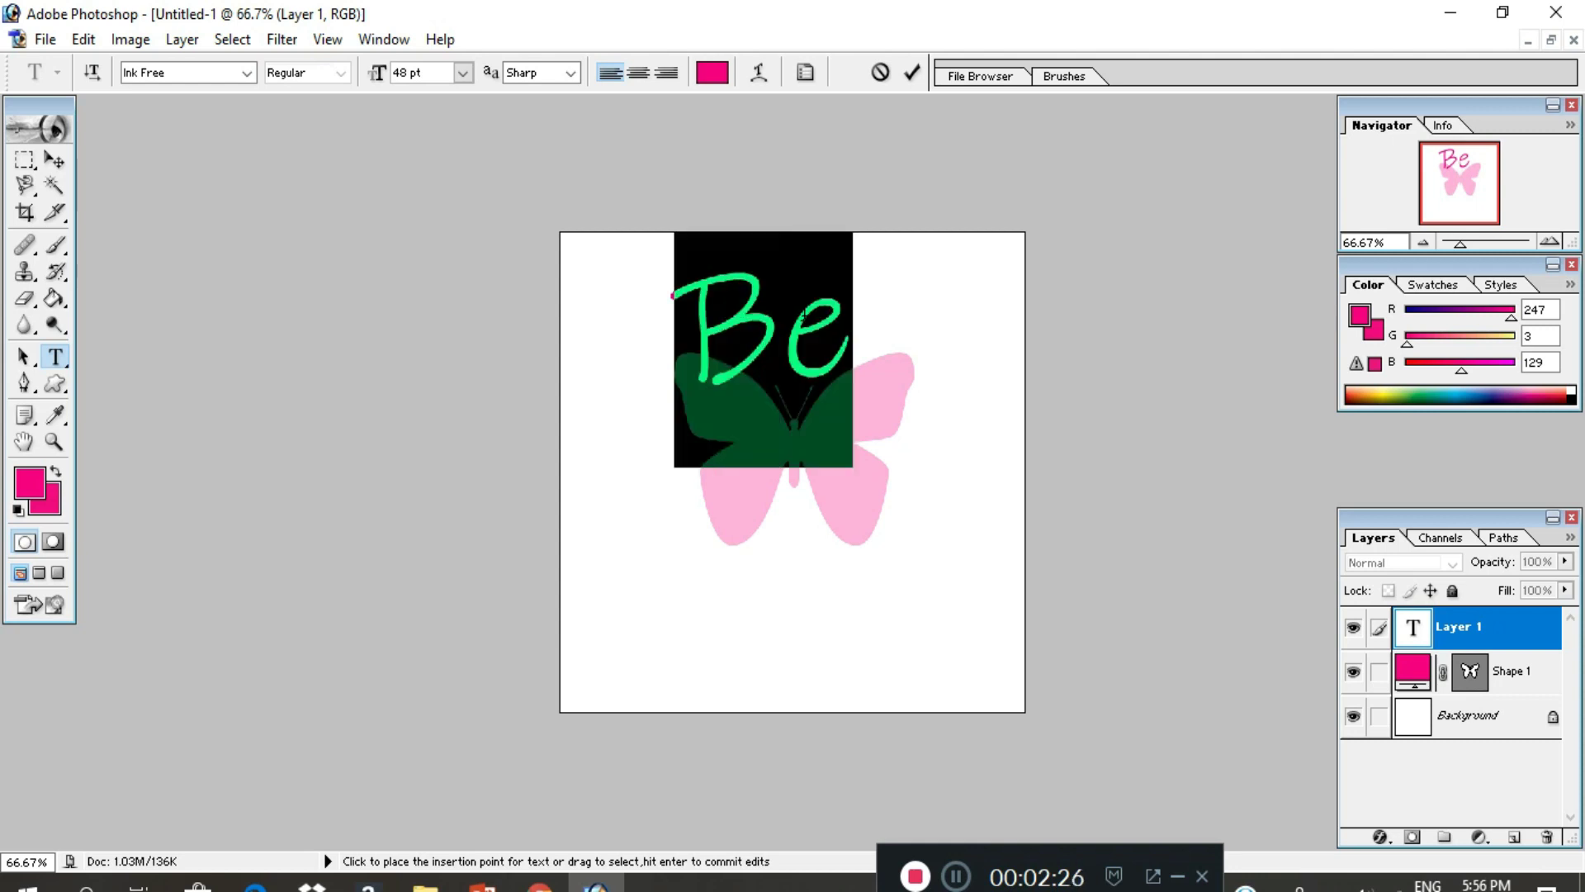
pyautogui.click(715, 81)
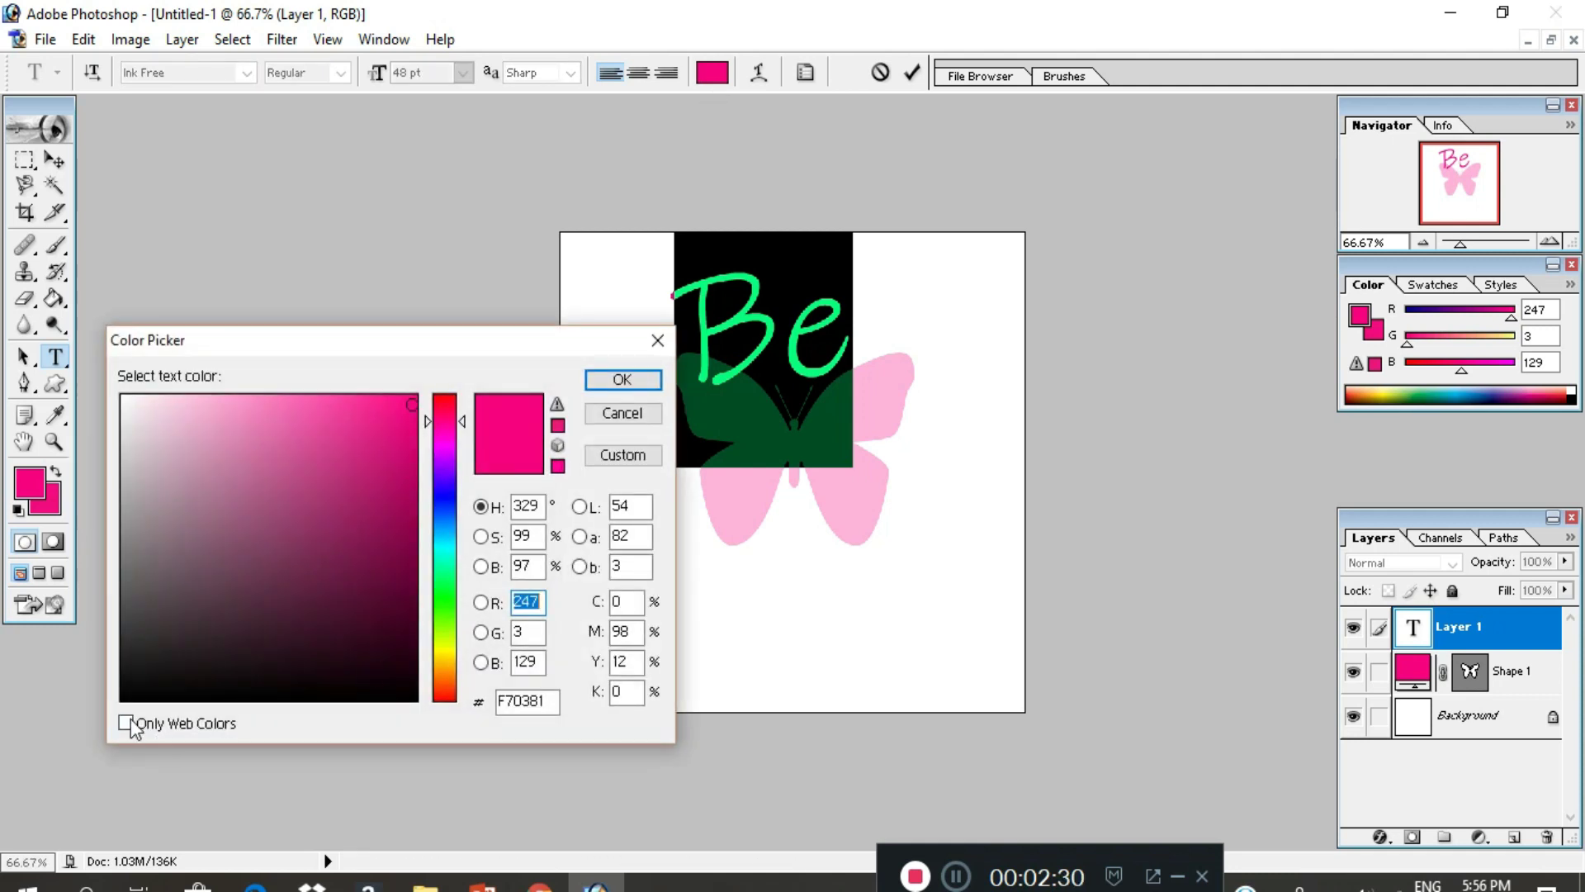
pyautogui.click(125, 696)
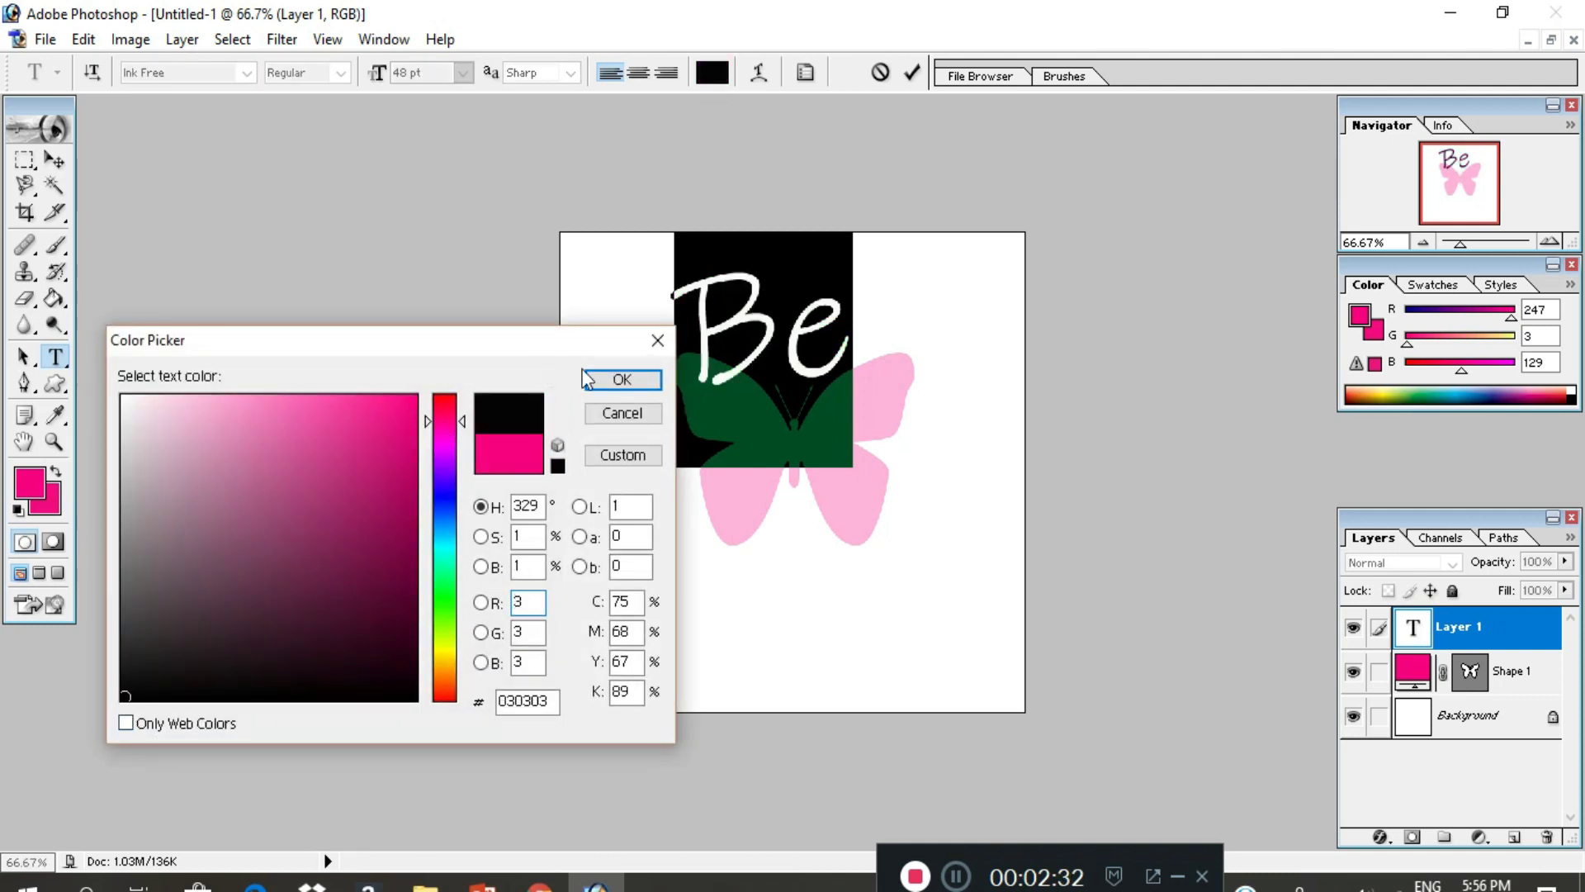
pyautogui.click(606, 382)
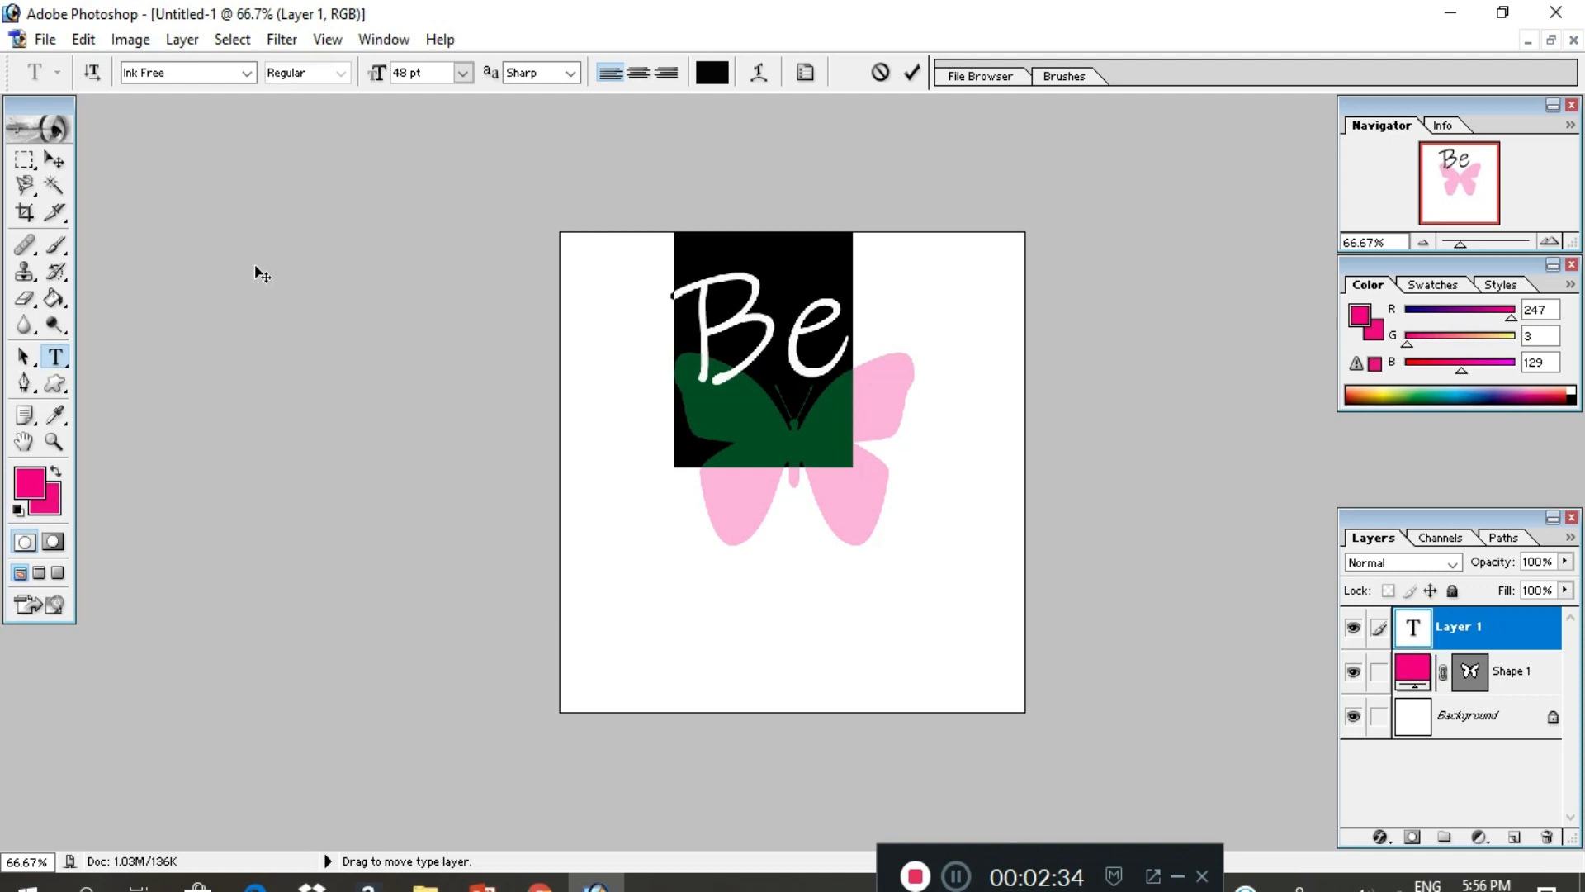
pyautogui.click(56, 158)
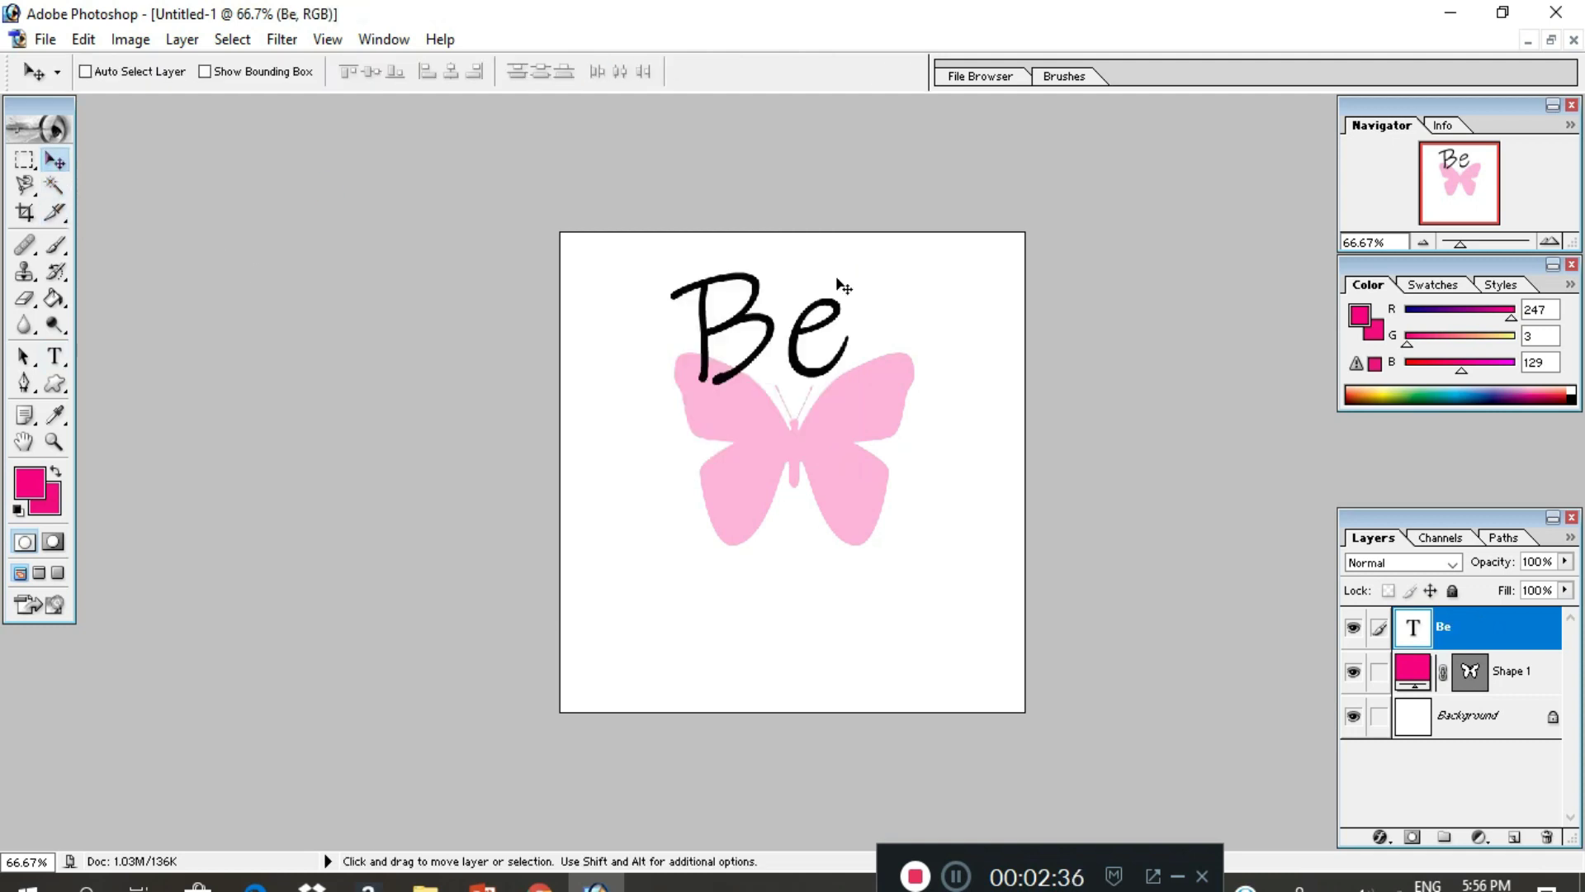
pyautogui.moveTo(766, 315); pyautogui.dragTo(706, 376)
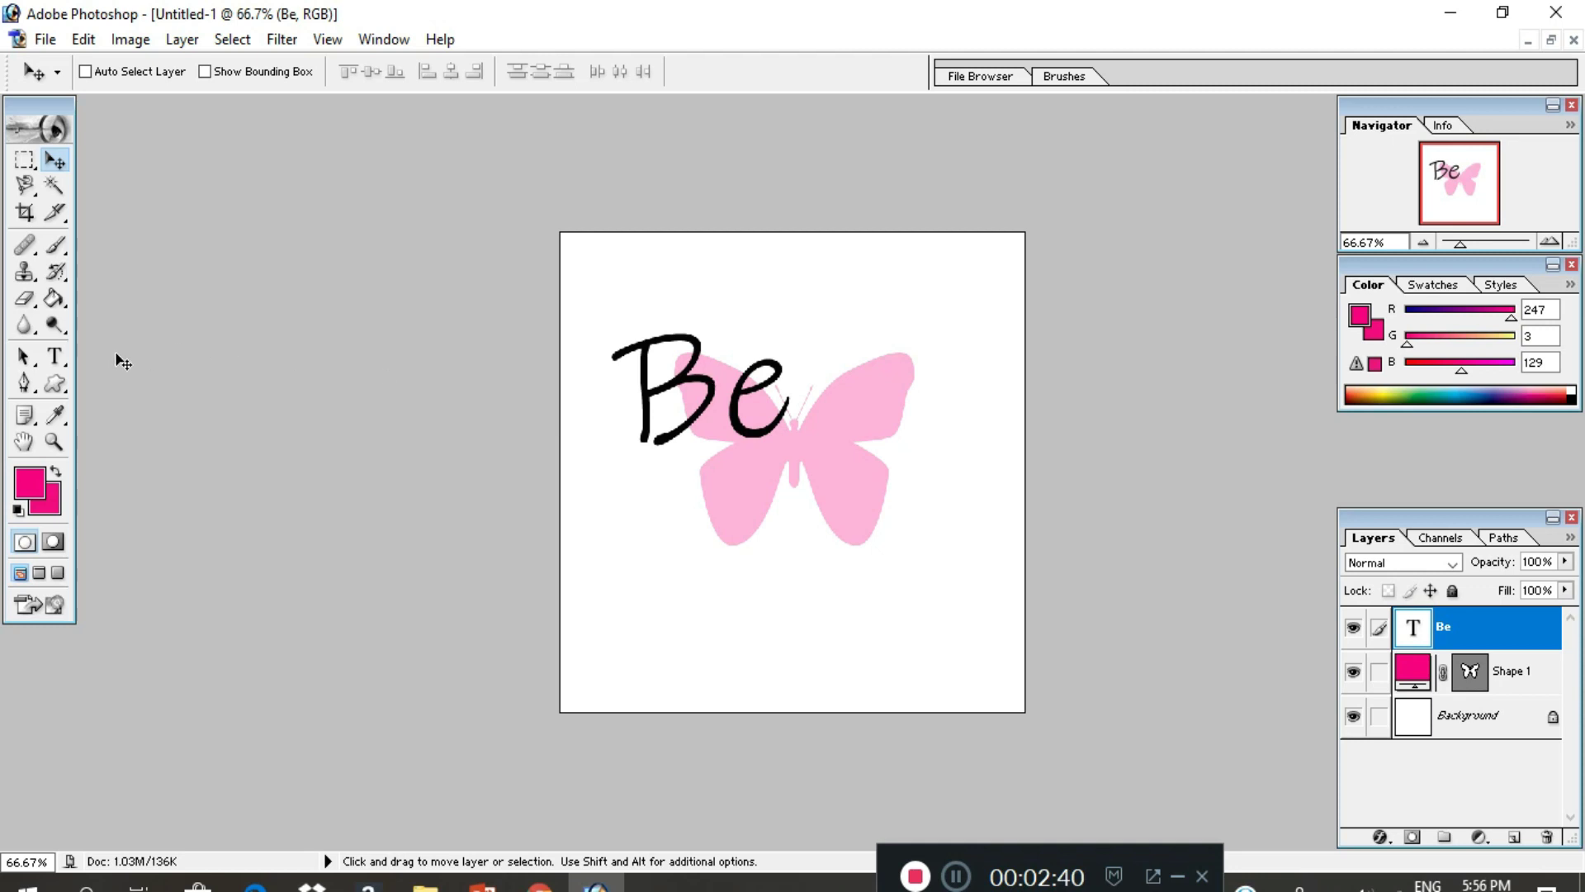
# Add another new layer and enter the text "HAPPY" below "Be", starting at the butterfly's lower left wing.
pyautogui.click(55, 361)
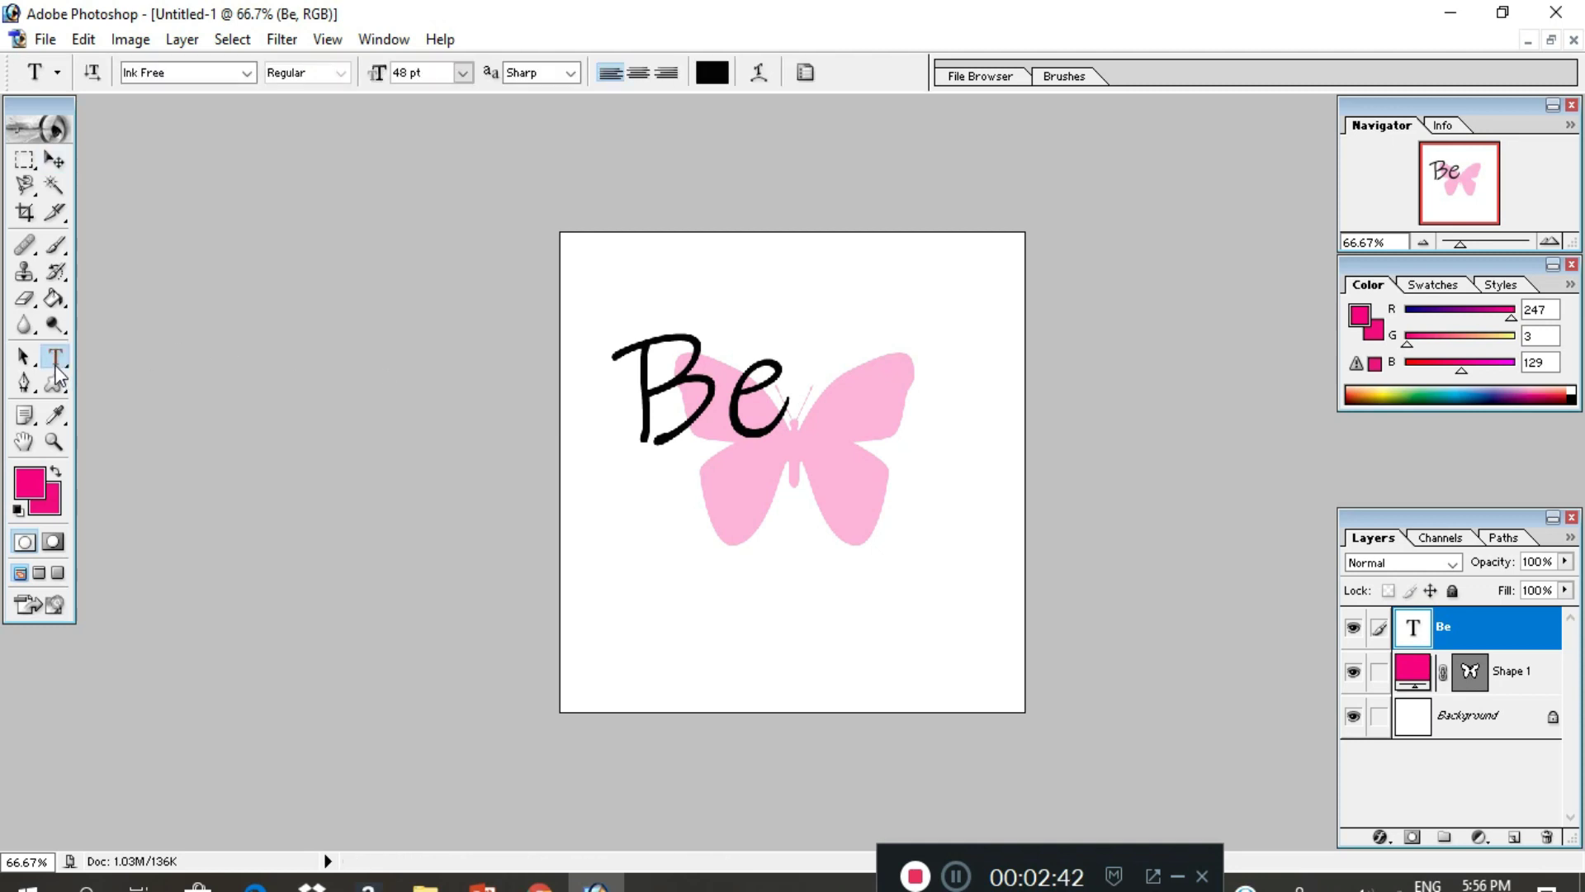
pyautogui.click(698, 526)
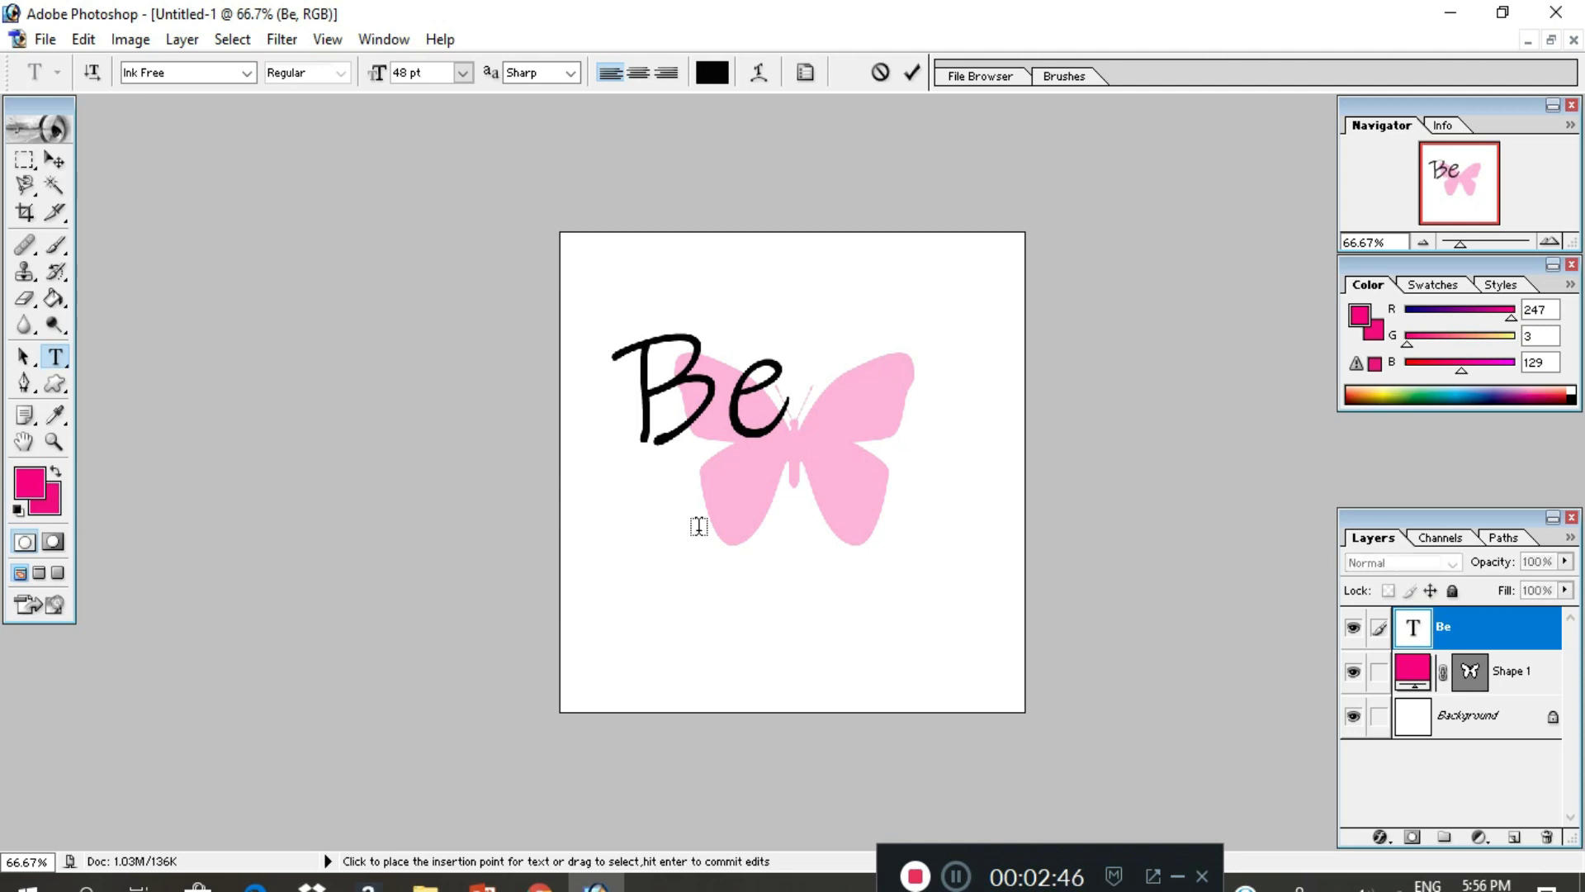
pyautogui.click(1515, 838)
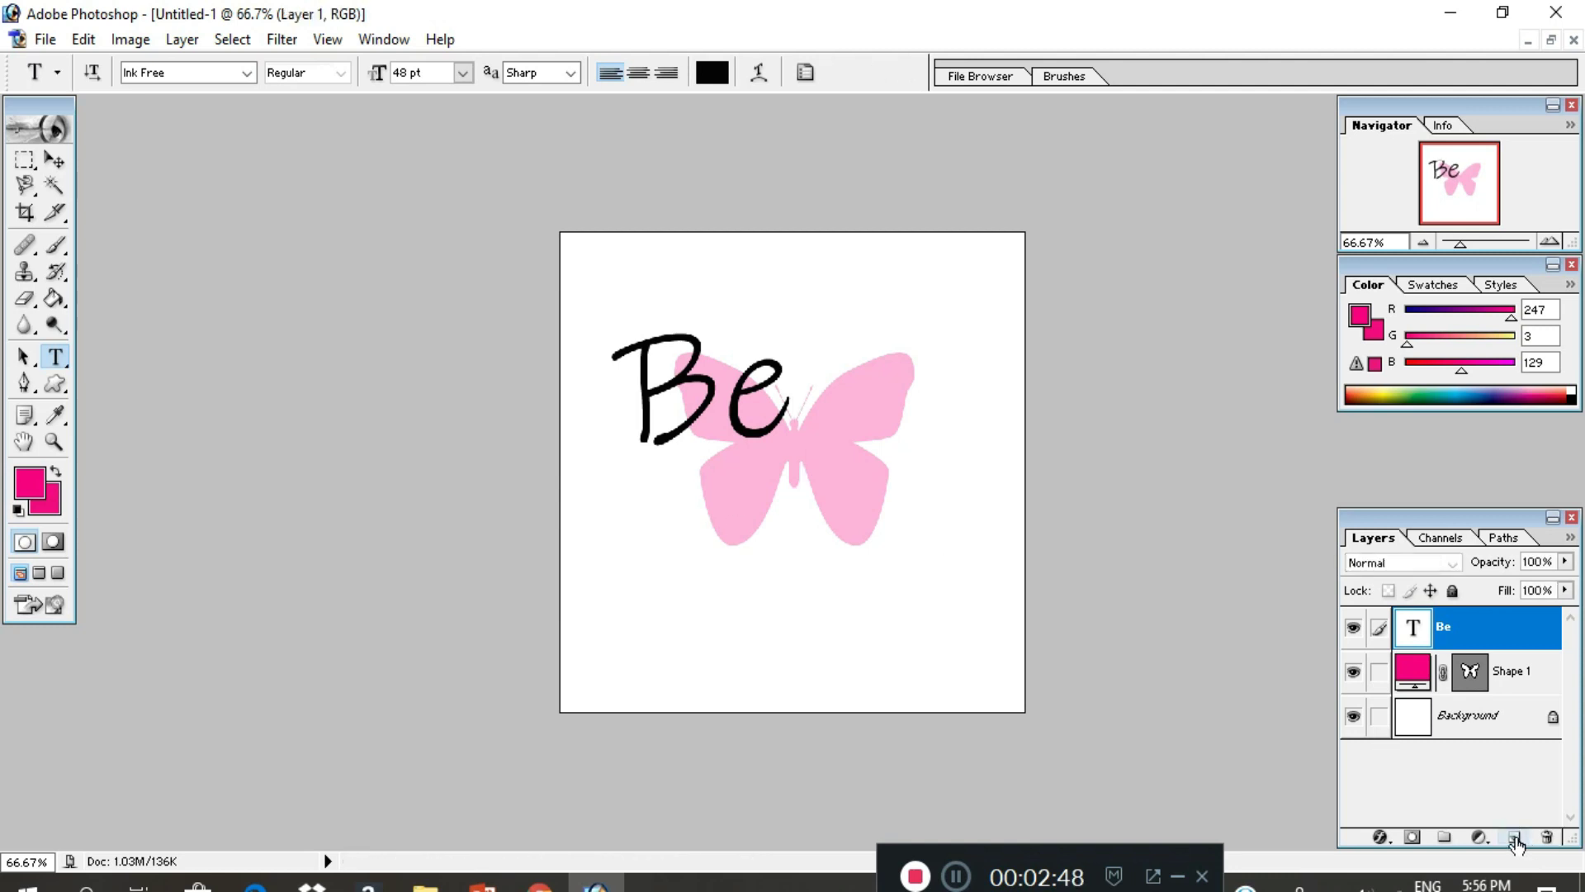
pyautogui.click(689, 521)
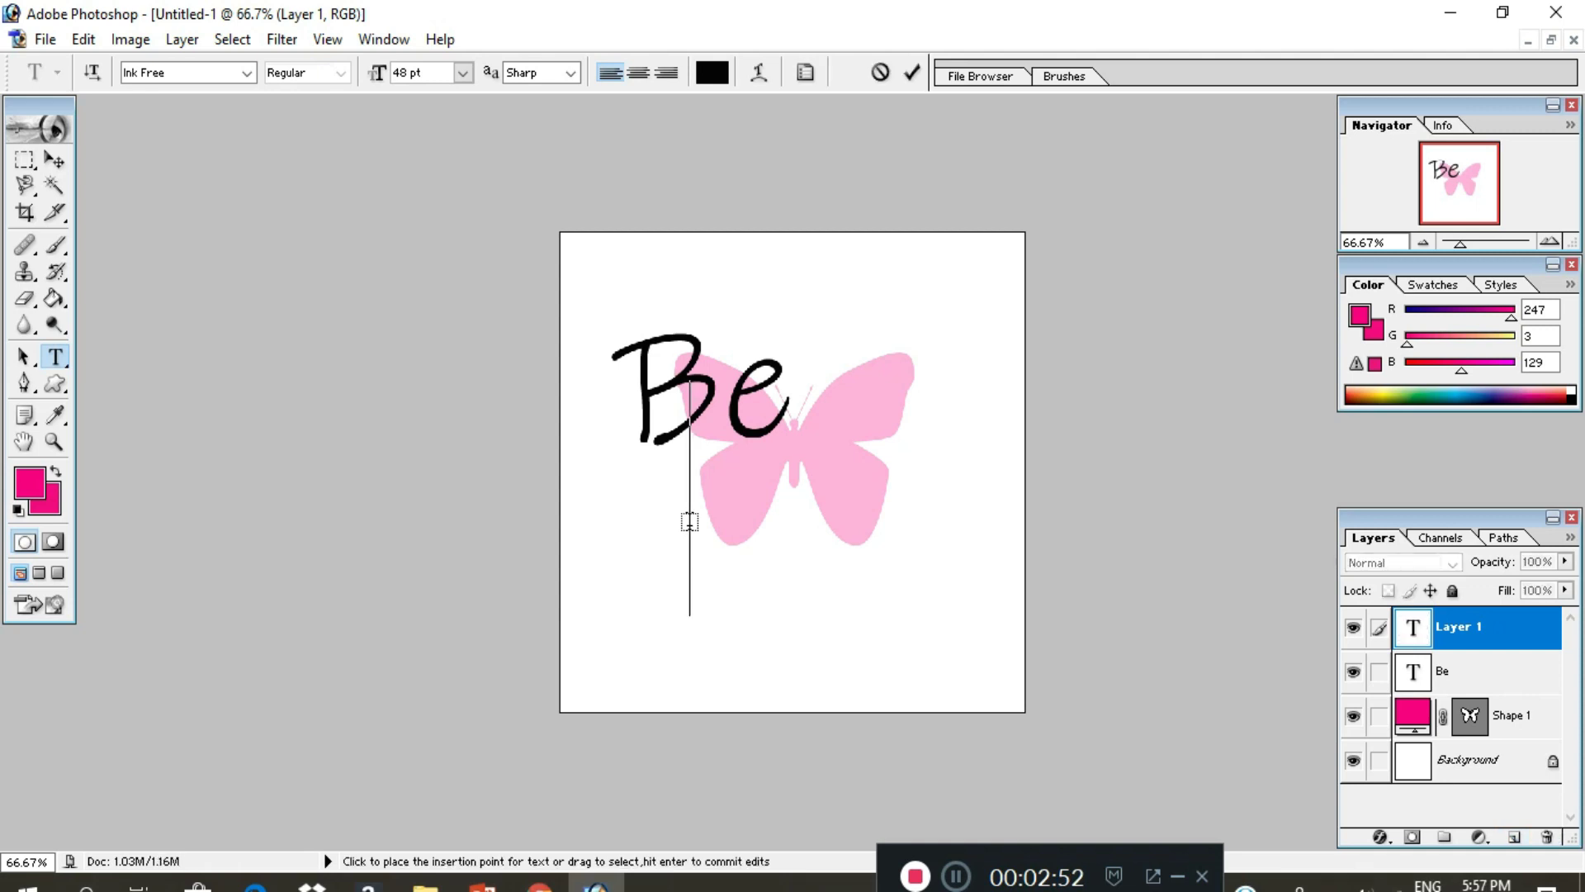
pyautogui.write('H')
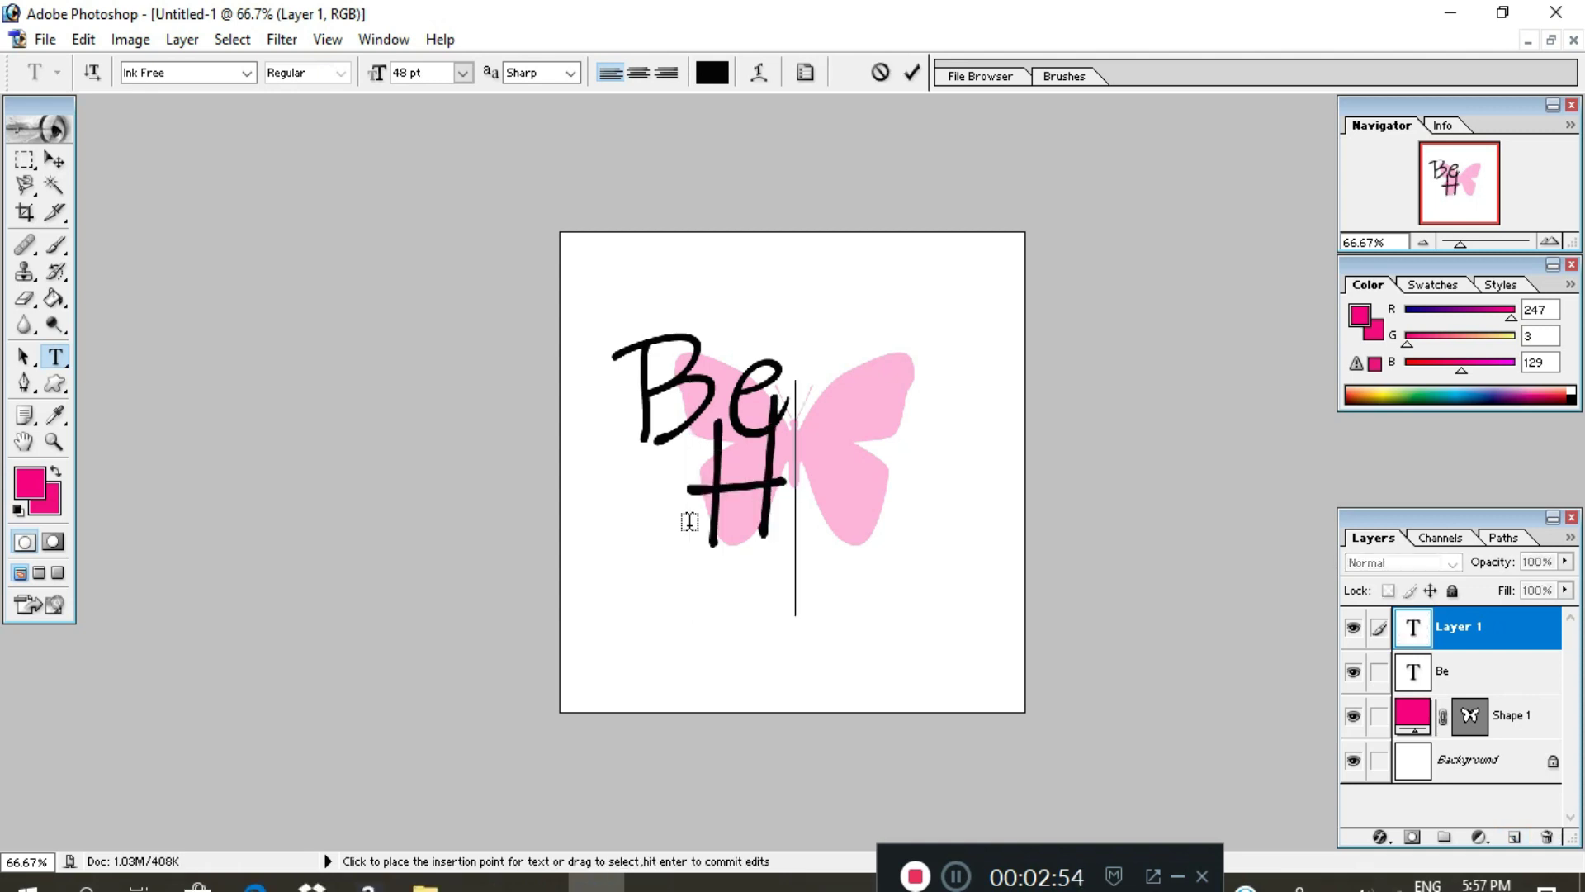
pyautogui.write('A')
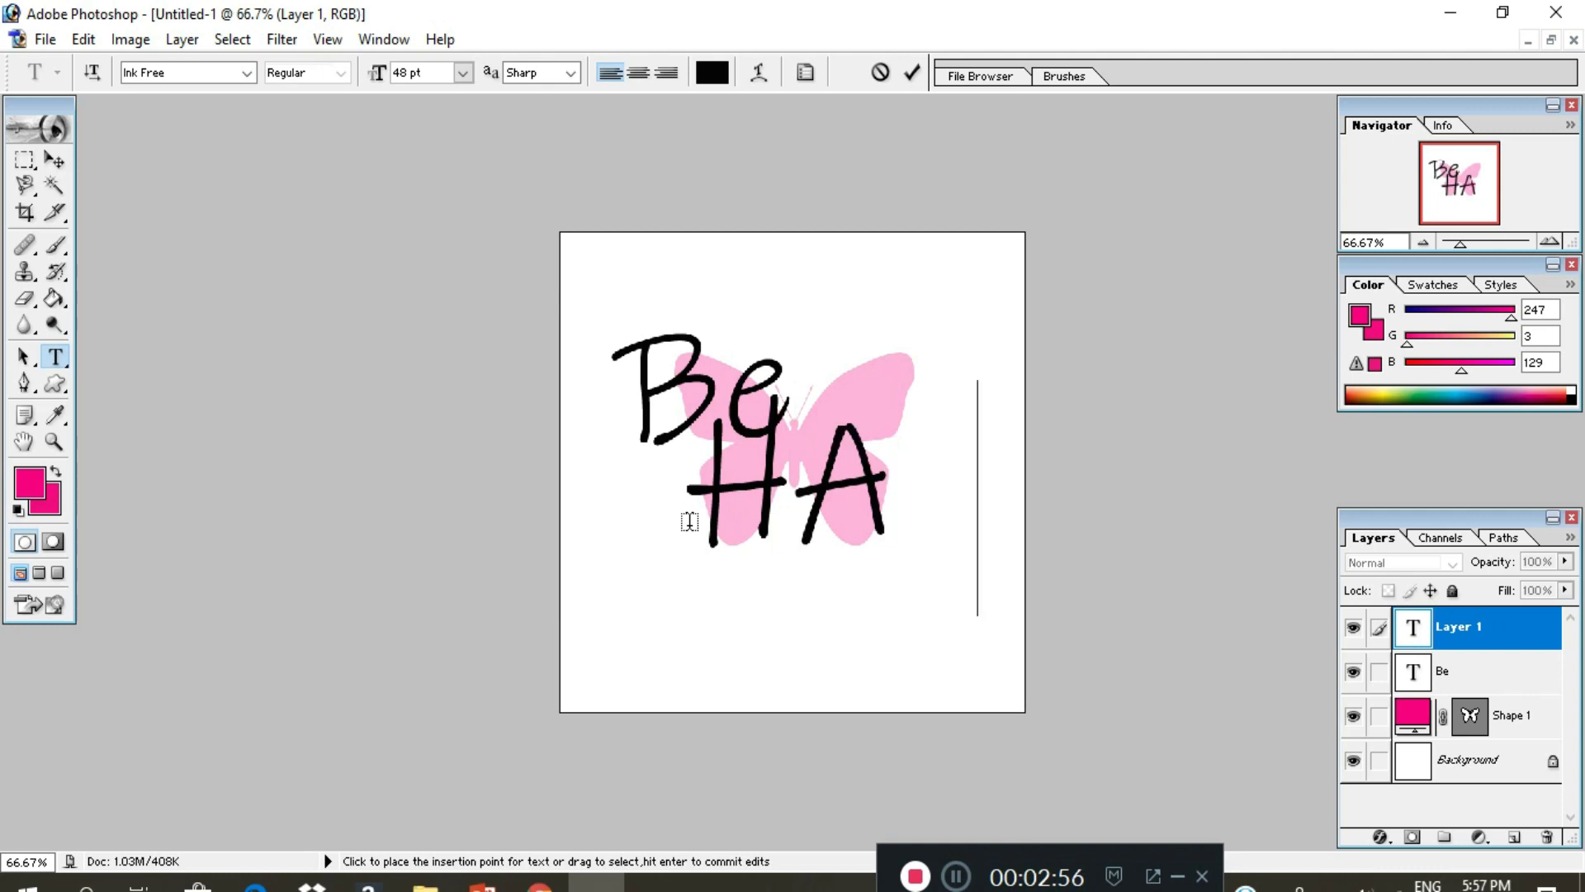
pyautogui.write('PPY')
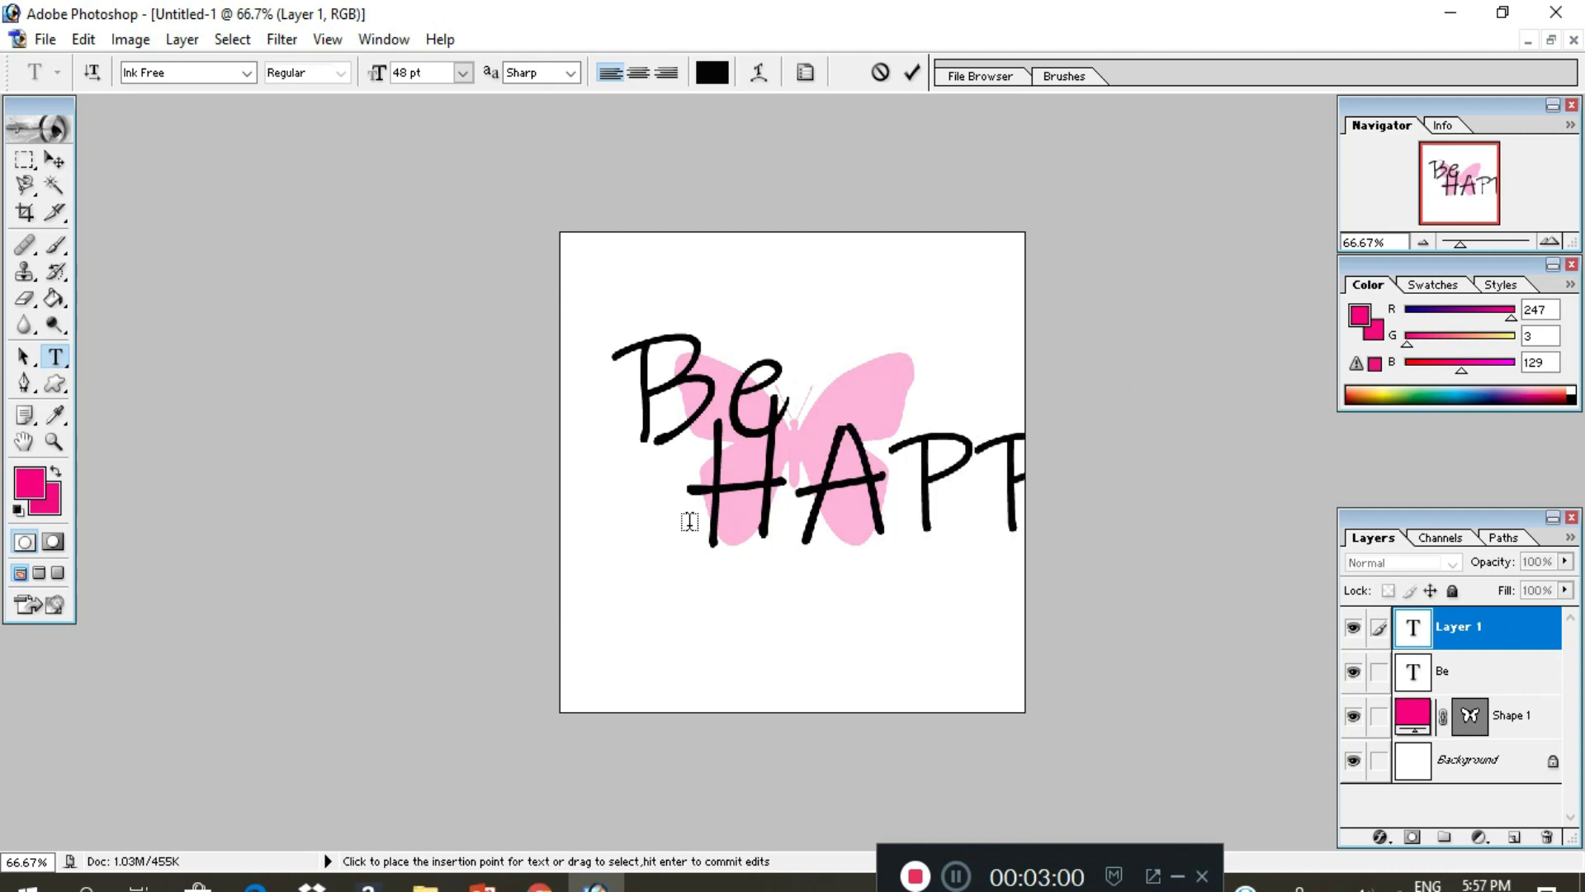
# Reduce the font size of the whole "HAPPY" text to 29 pt and commit the text.
pyautogui.hotkey('ctrl', 'a')
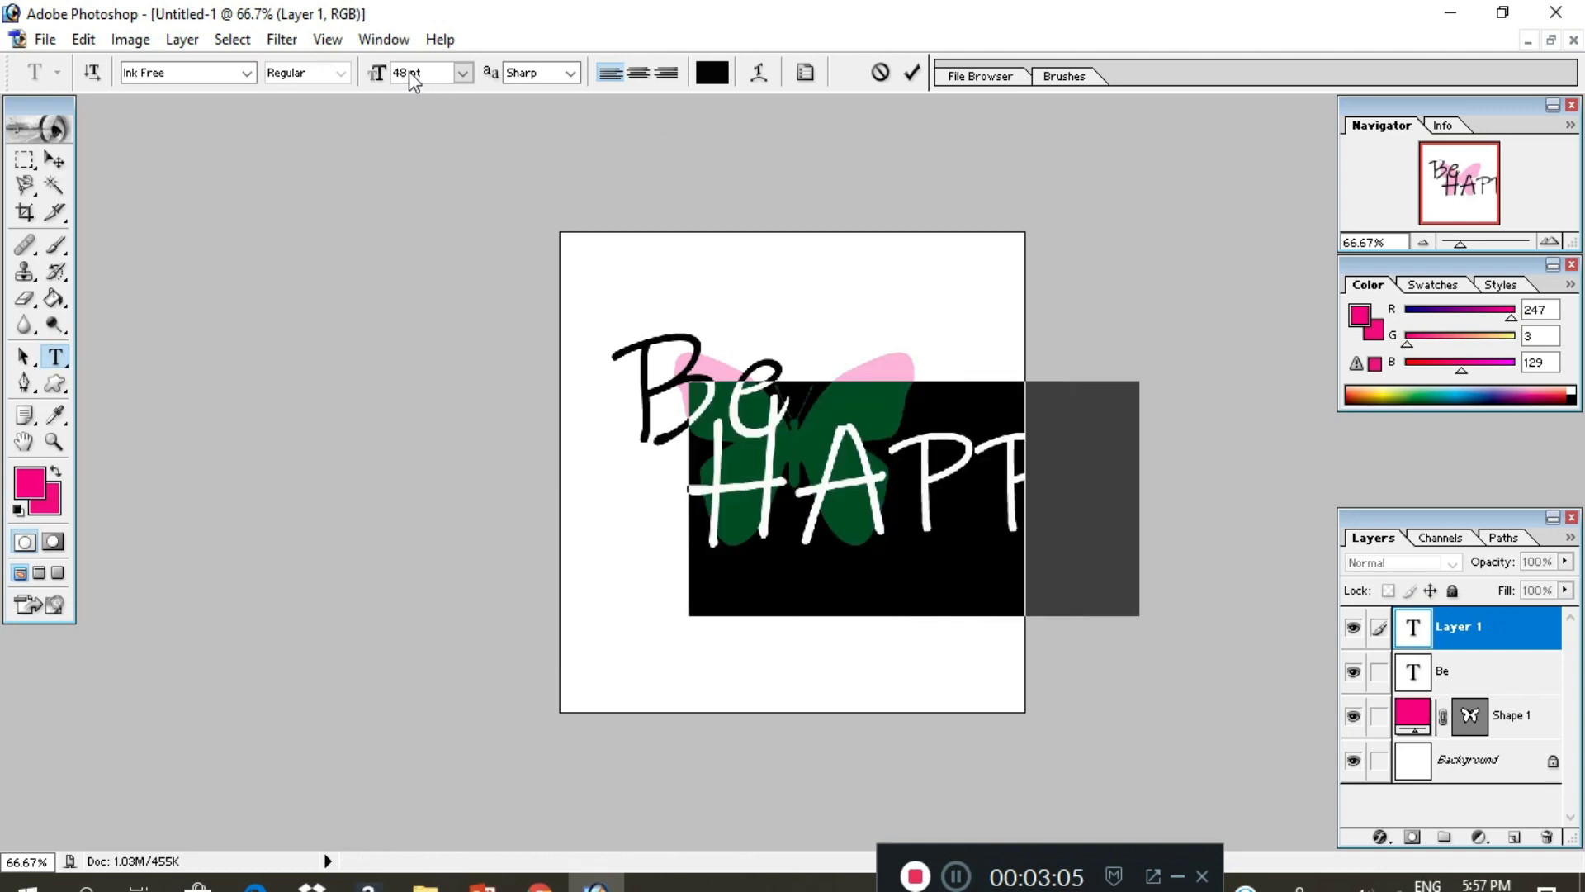
pyautogui.press('Down')
pyautogui.press('Down')
pyautogui.press('Down')
pyautogui.press('Down')
pyautogui.press('Down')
pyautogui.press('Down')
pyautogui.press('Down')
pyautogui.press('Down')
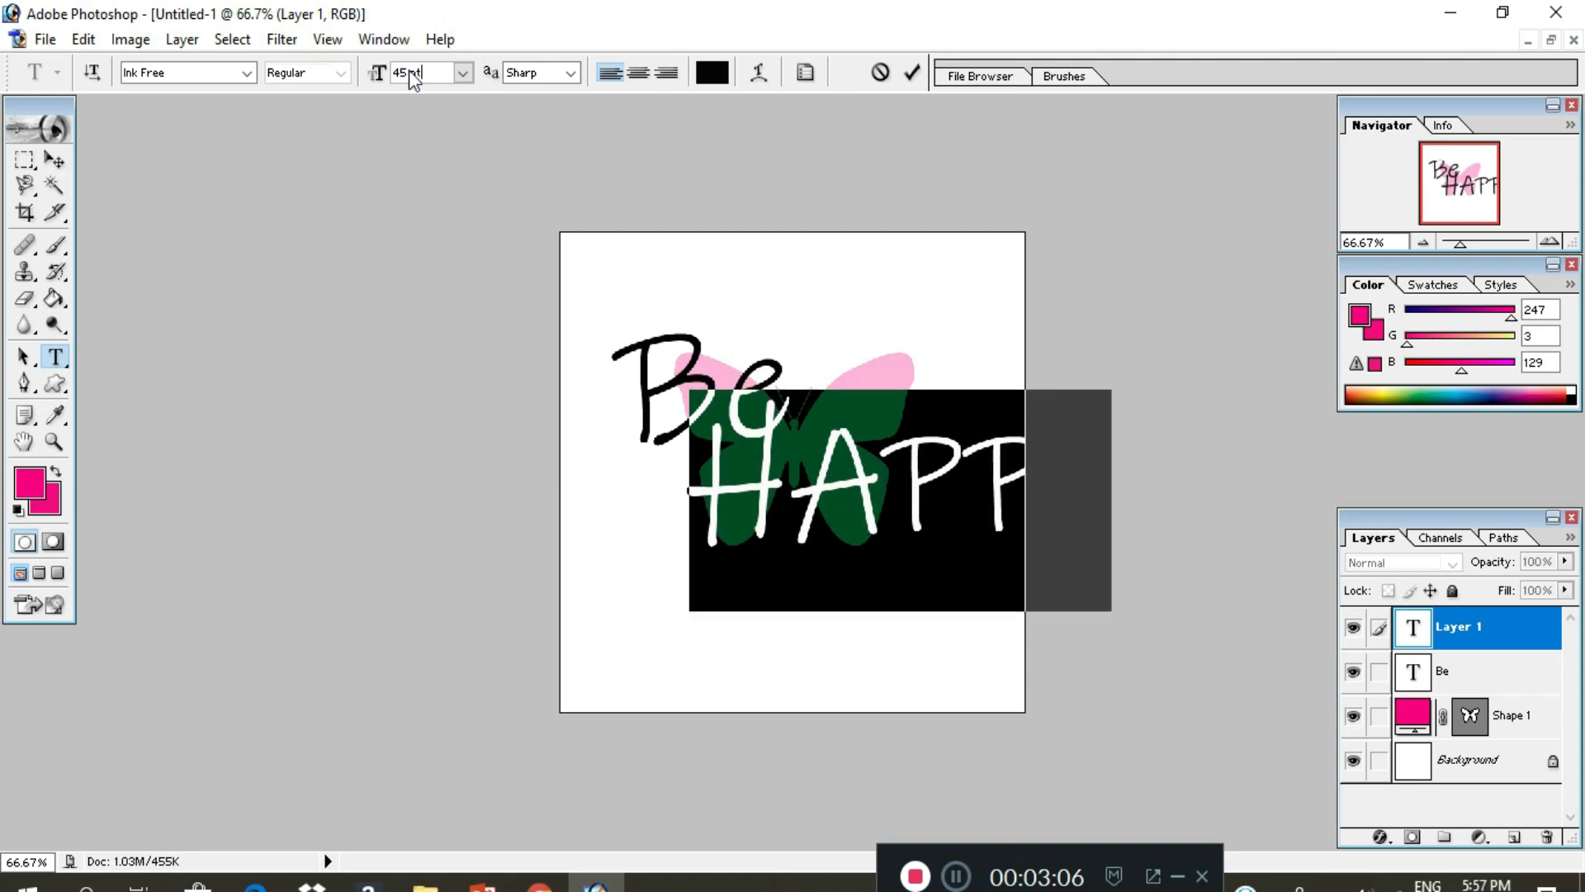
pyautogui.press('Down')
pyautogui.press('Down')
pyautogui.press('Down')
pyautogui.press('Down')
pyautogui.press('Down')
pyautogui.press('Down')
pyautogui.press('Down')
pyautogui.press('Down')
pyautogui.press('Down')
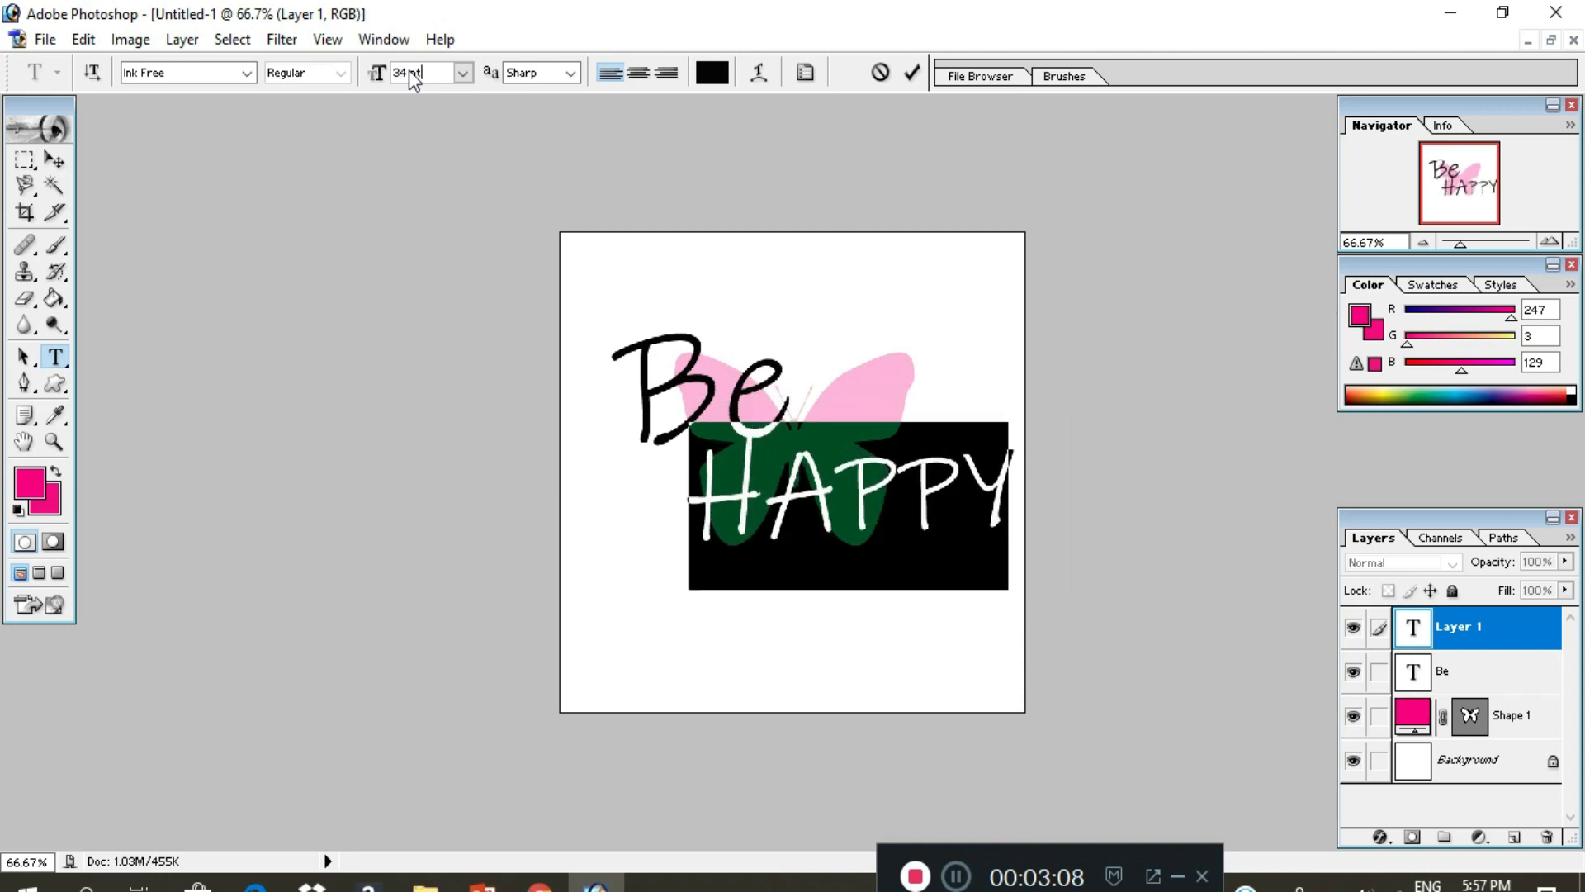
pyautogui.press('Down')
pyautogui.press('Down')
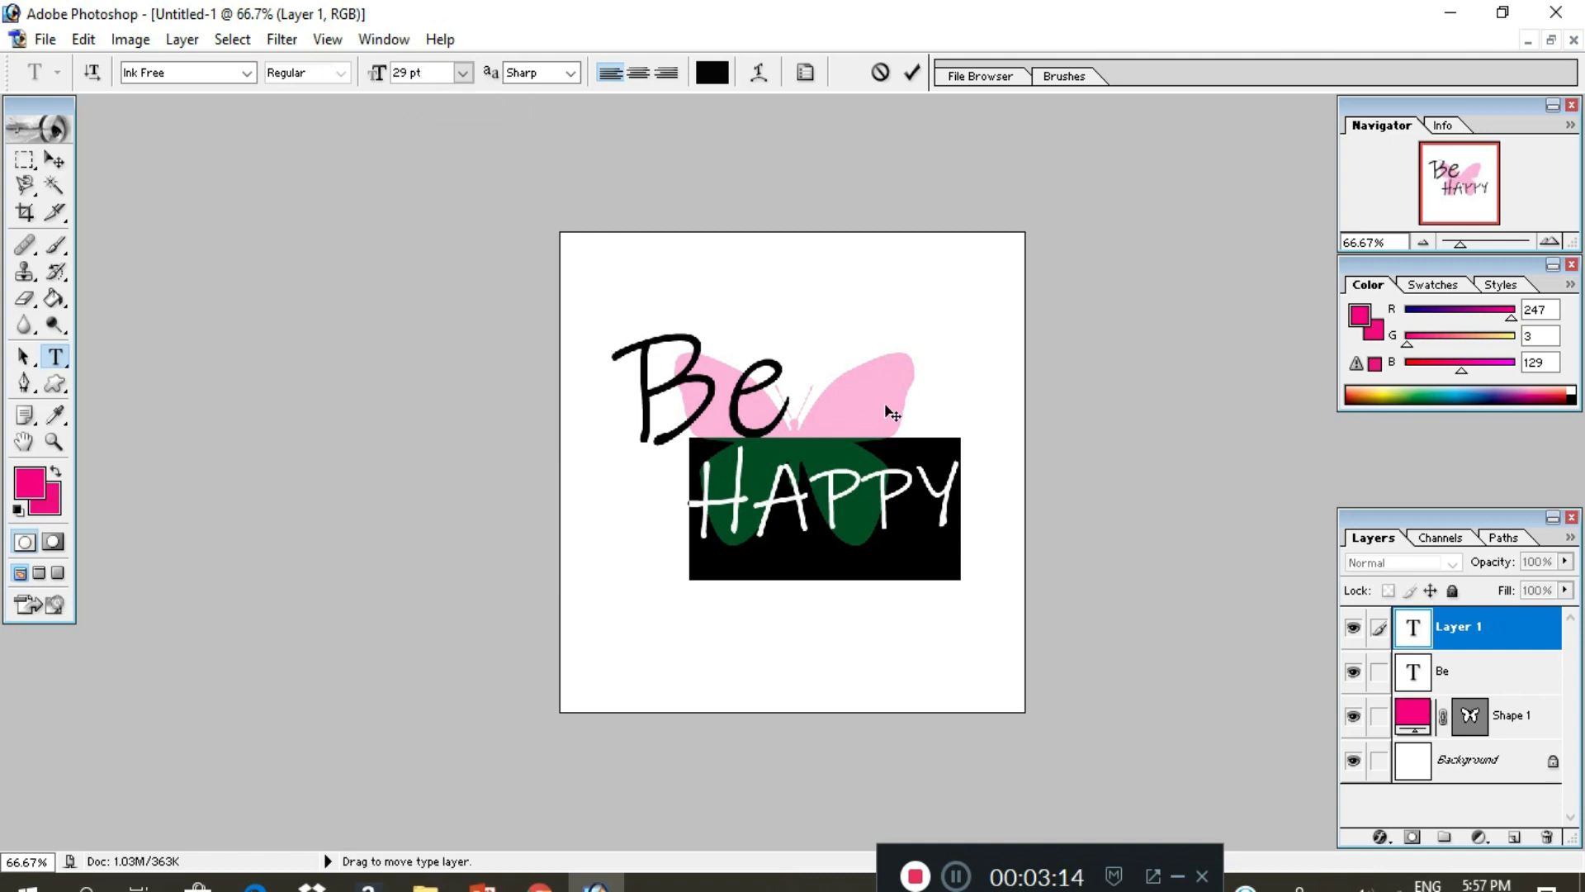
pyautogui.click(892, 448)
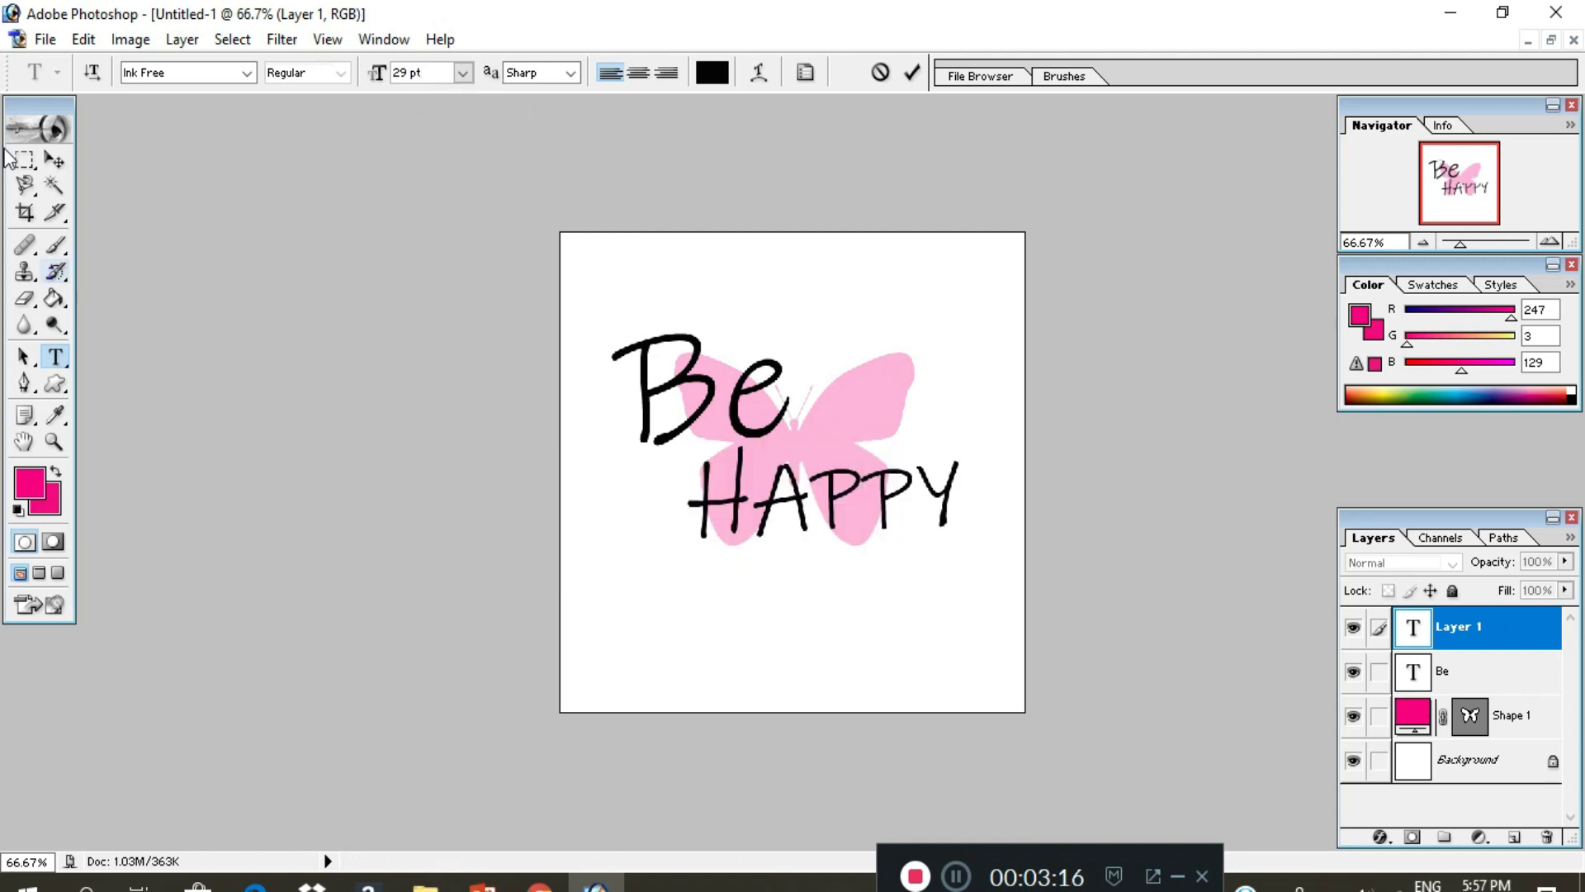
pyautogui.click(54, 160)
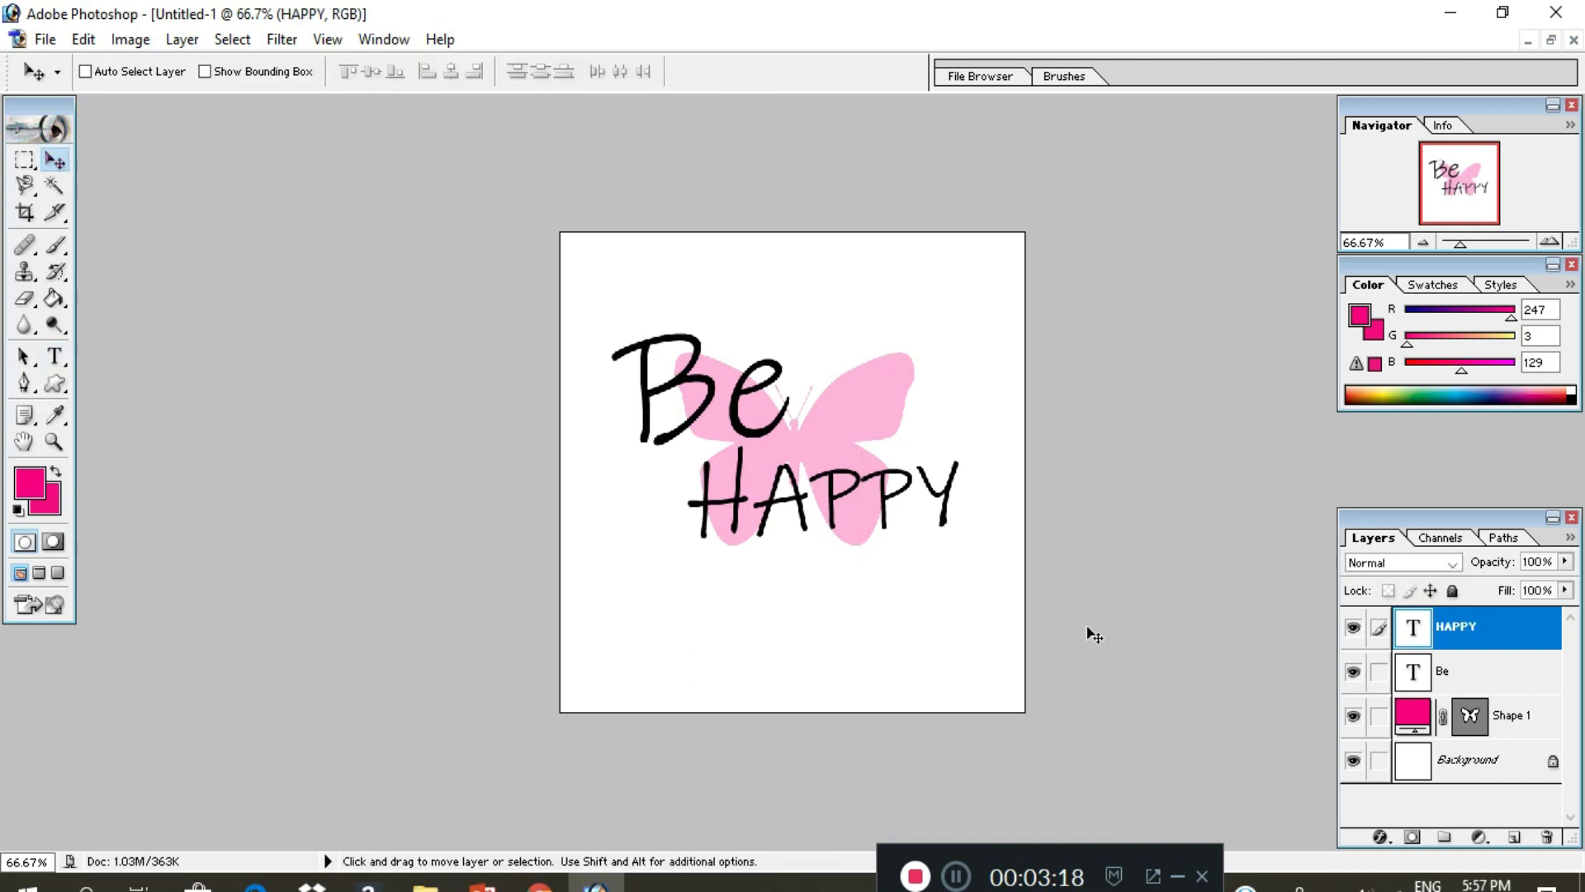
# Rotate the butterfly shape layer counterclockwise by about 25 degrees with Free Transform and apply the rotation.
pyautogui.click(1499, 720)
pyautogui.doubleClick(1500, 716)
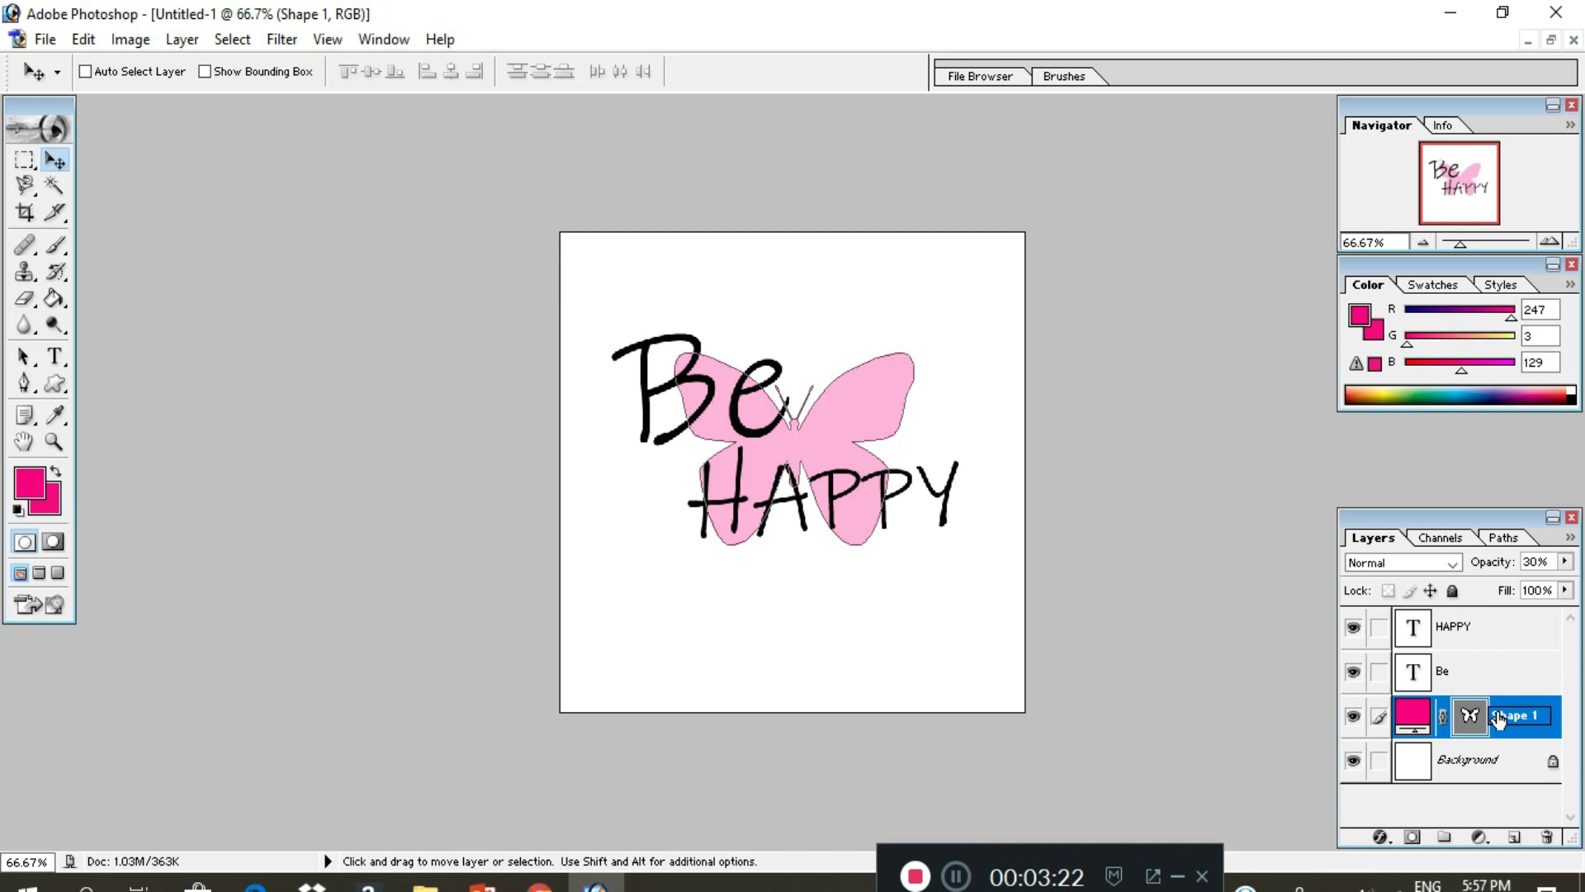
pyautogui.click(83, 41)
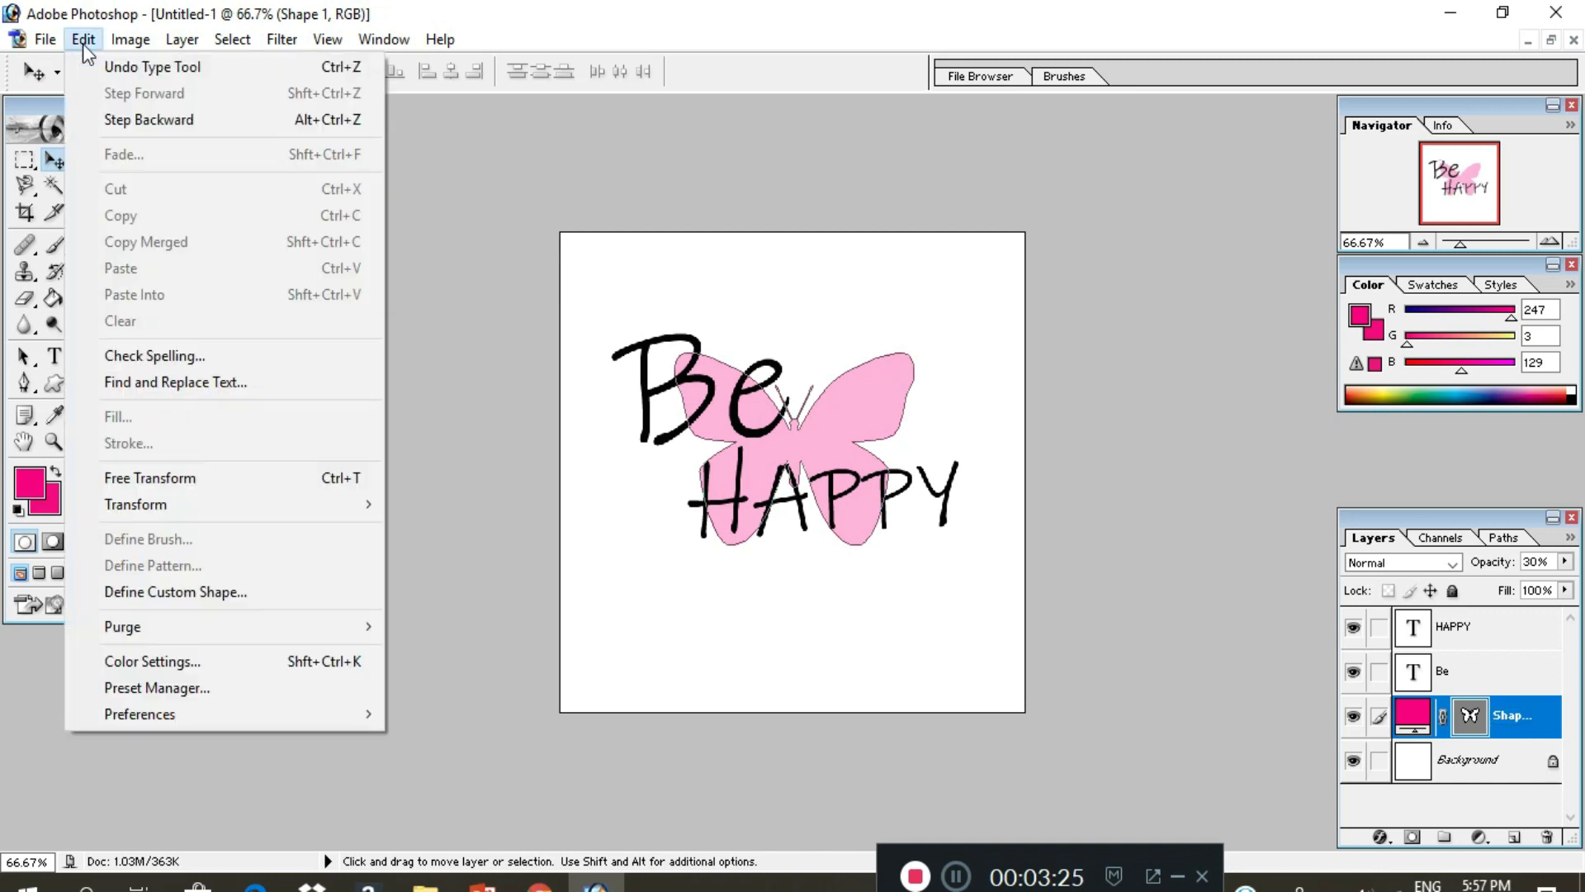
pyautogui.click(234, 479)
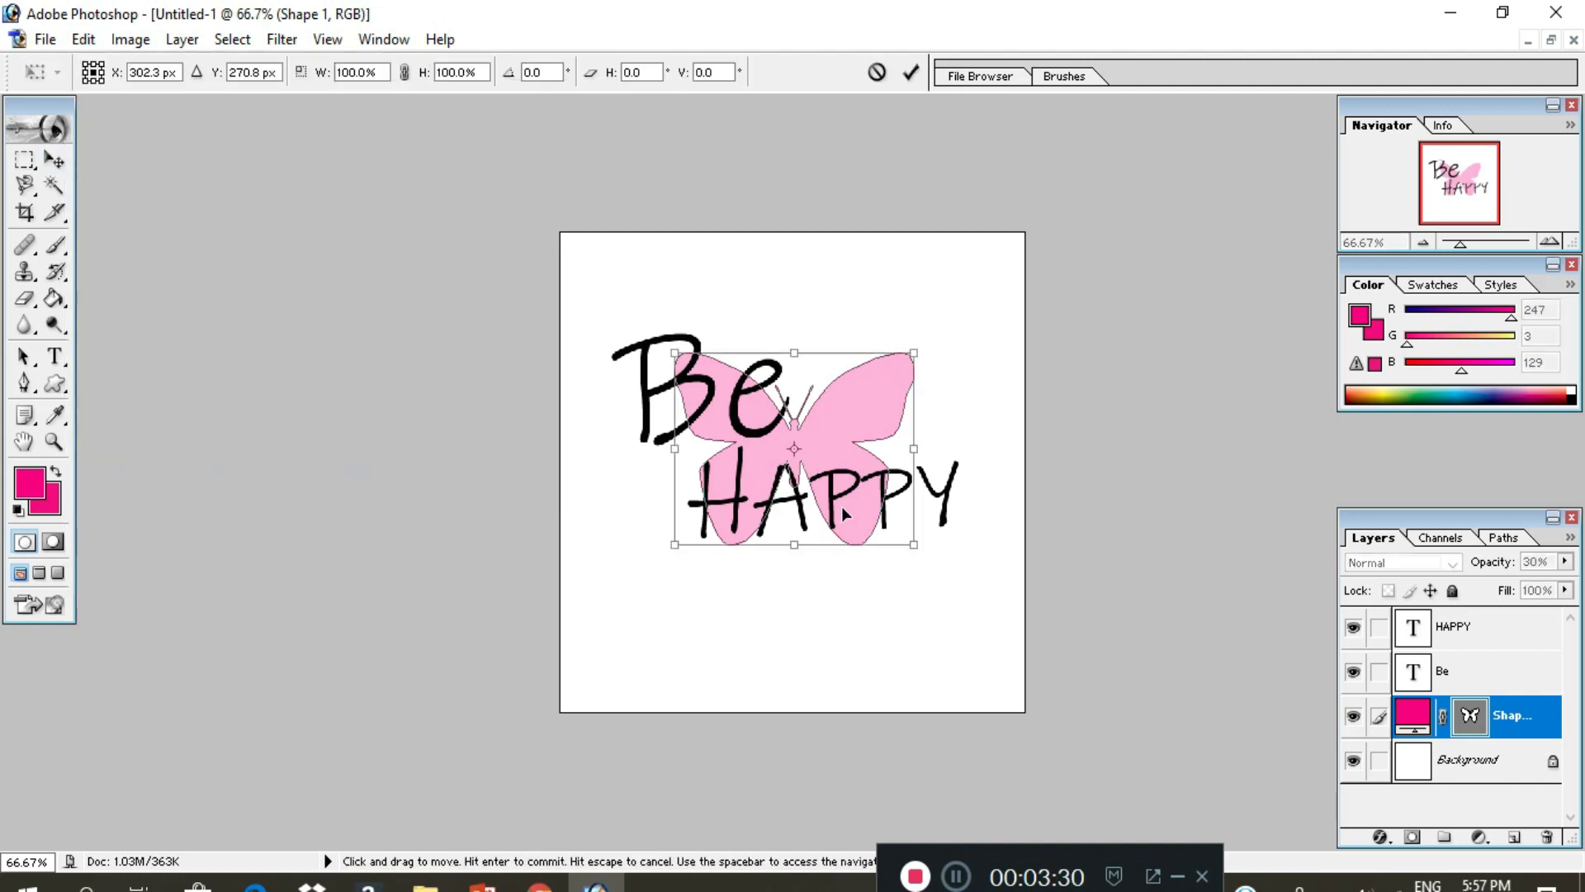
pyautogui.moveTo(932, 572); pyautogui.dragTo(984, 503)
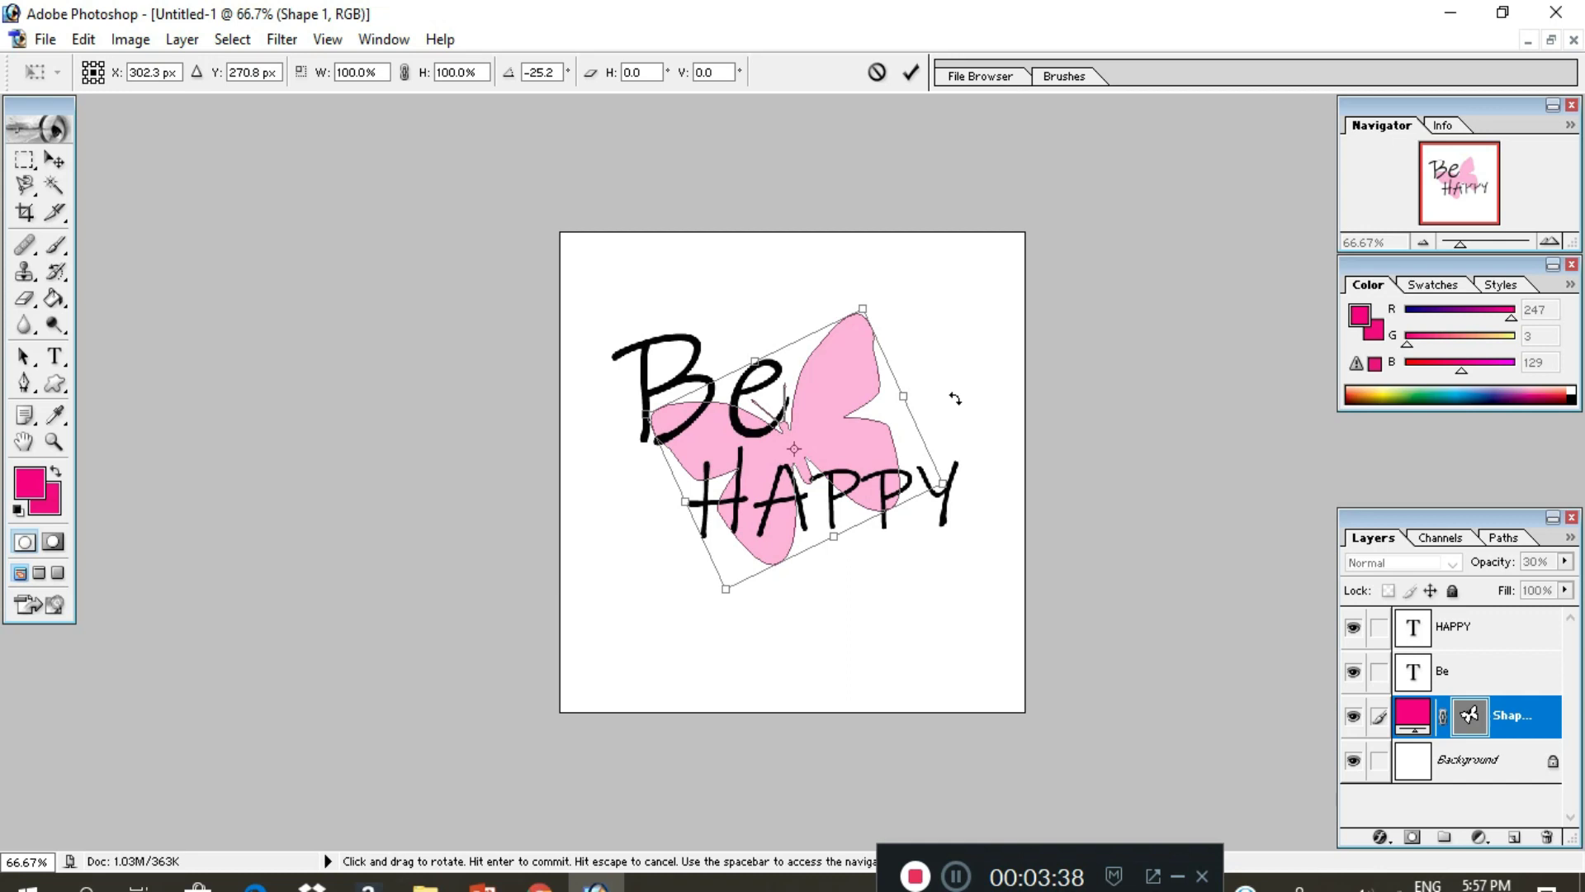
pyautogui.press('Return')
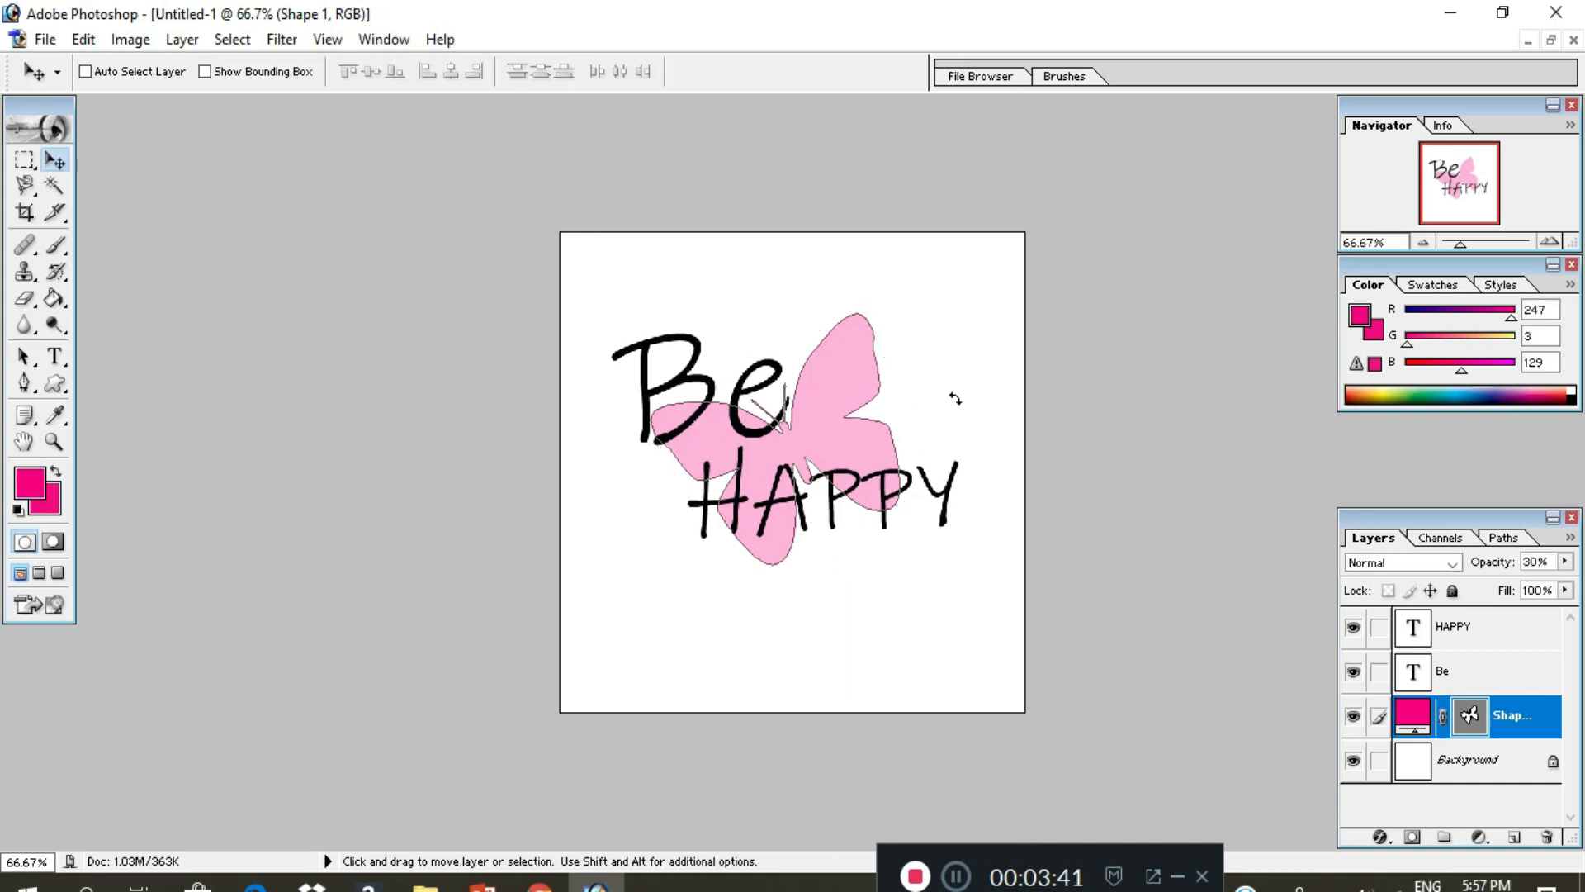